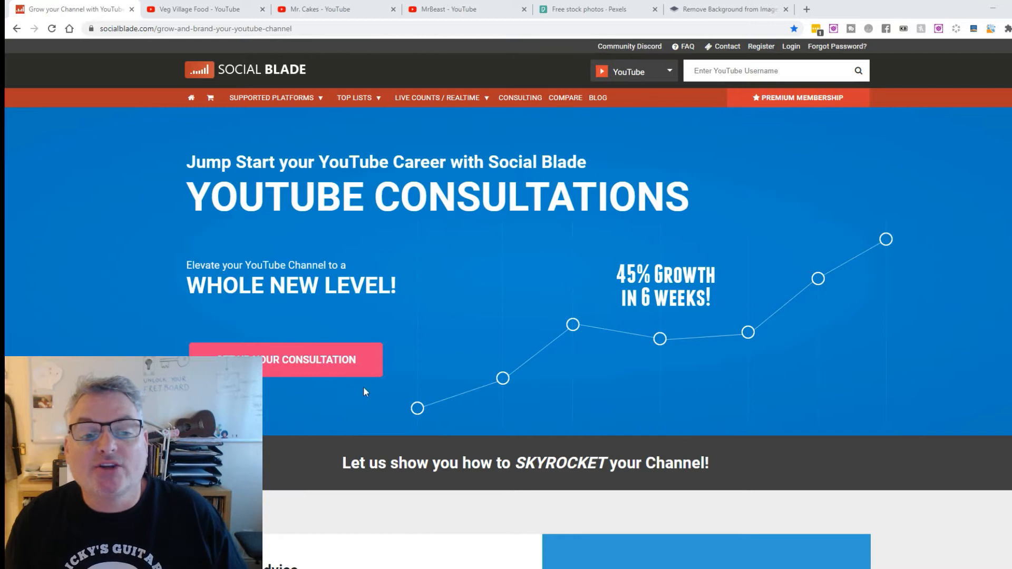
# Open Social Blade's top YouTube channels list for the Education category and look through the ranked channels
pyautogui.click(373, 105)
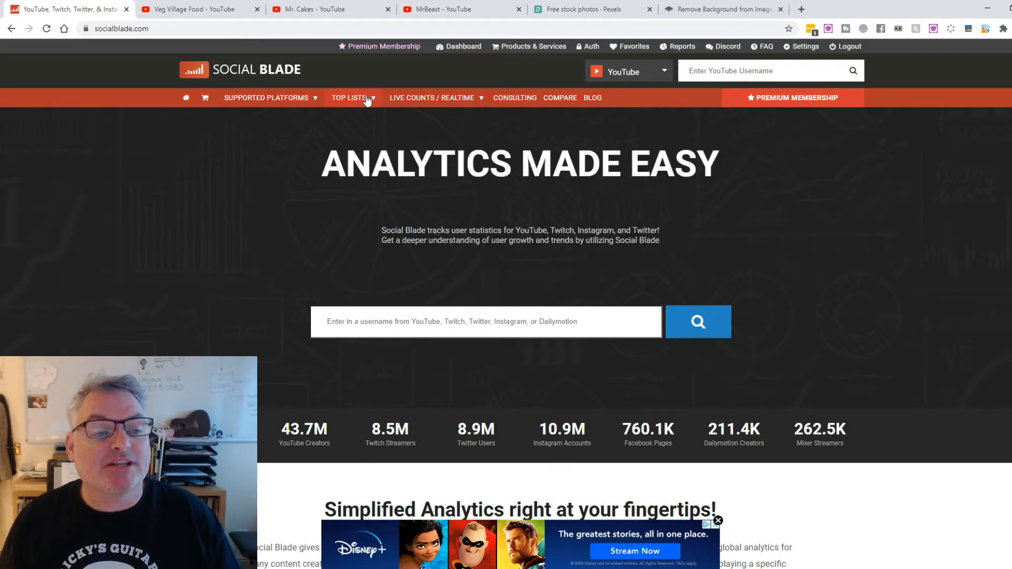
pyautogui.moveTo(368, 101)
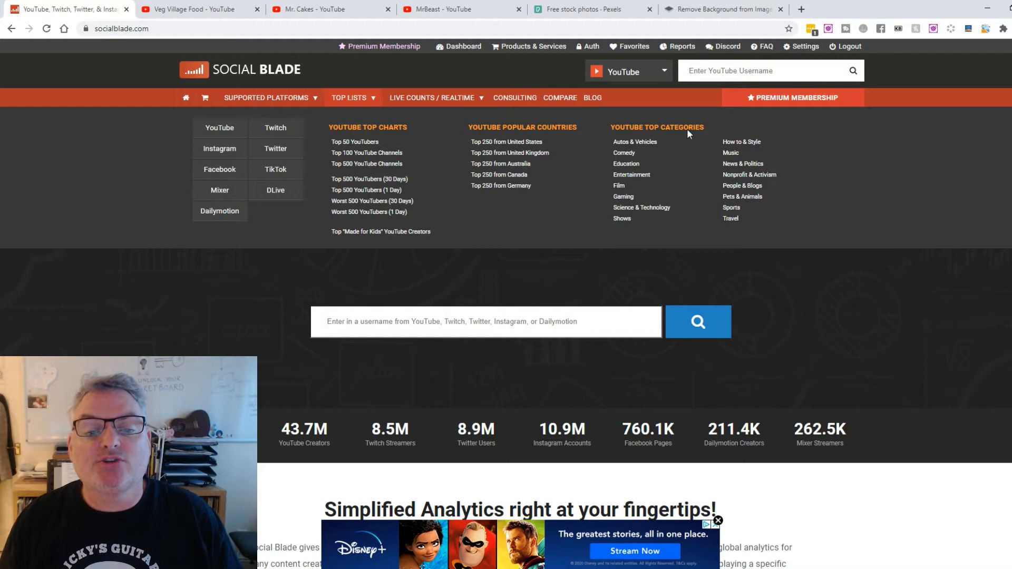
pyautogui.click(619, 165)
pyautogui.scroll(-2, 627, 221)
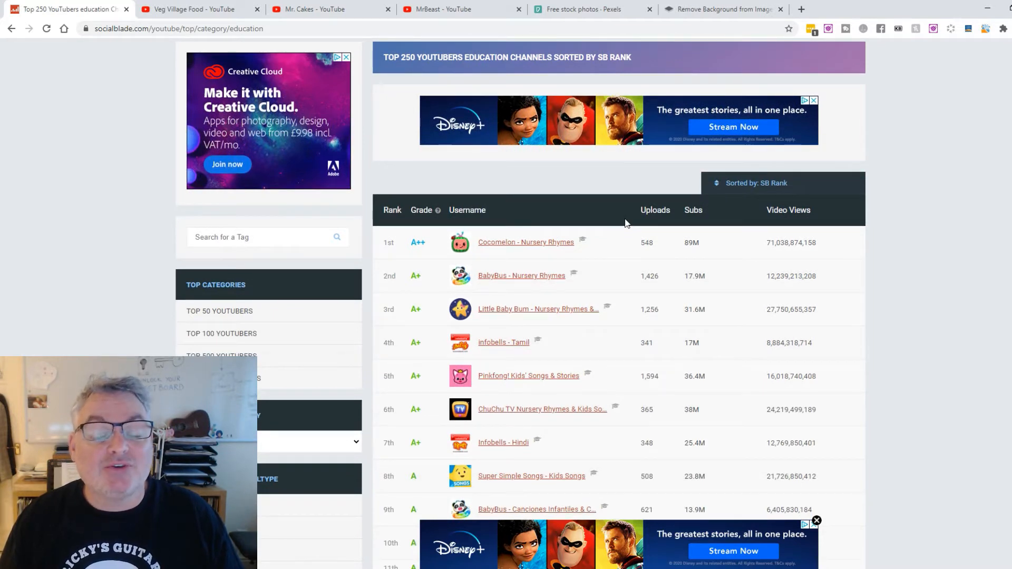
pyautogui.scroll(-1, 626, 223)
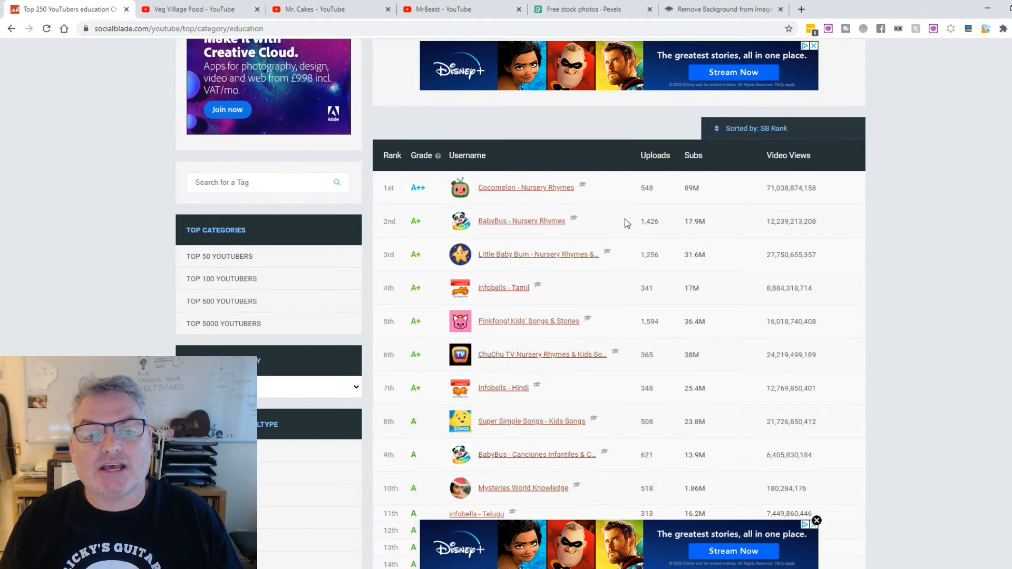
# Open Social Blade's top YouTube channels list for the Entertainment category and look through its ranking
pyautogui.scroll(4, 626, 223)
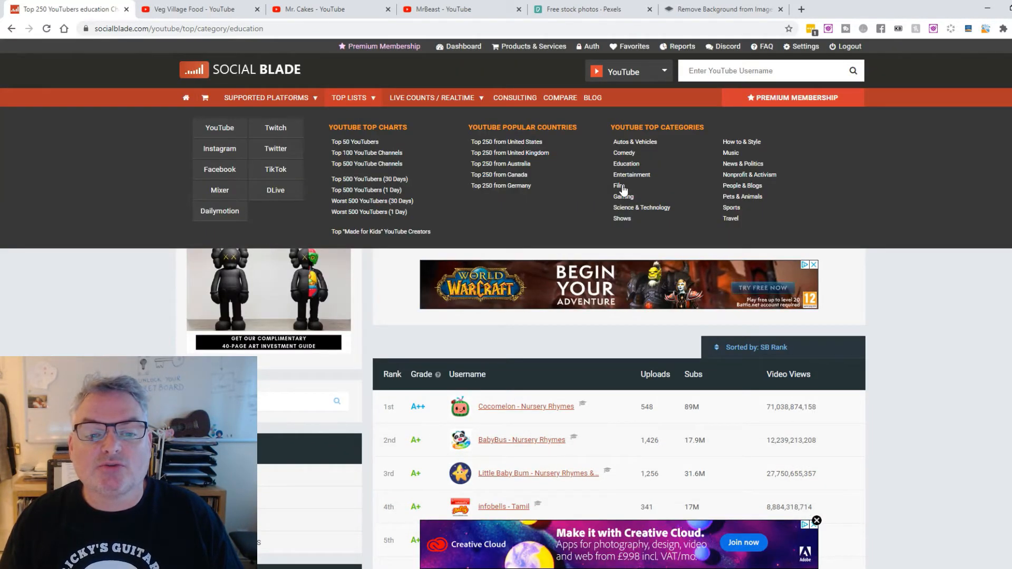
pyautogui.click(627, 176)
pyautogui.scroll(-9, 571, 233)
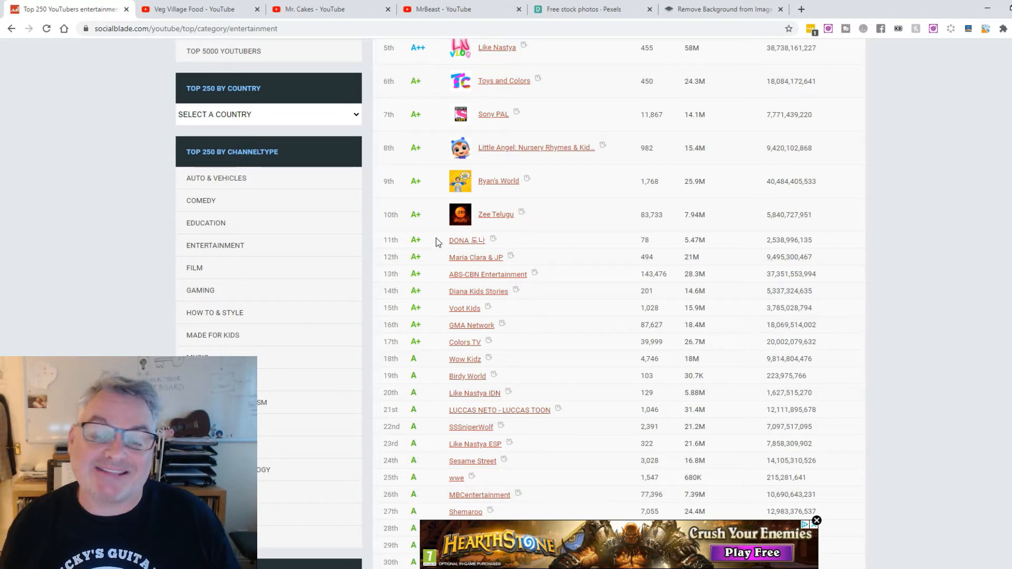
# Go to the open Veg Village Food channel page and examine the thumbnail style across its uploaded videos
pyautogui.hotkey('ctrl', 'Tab')
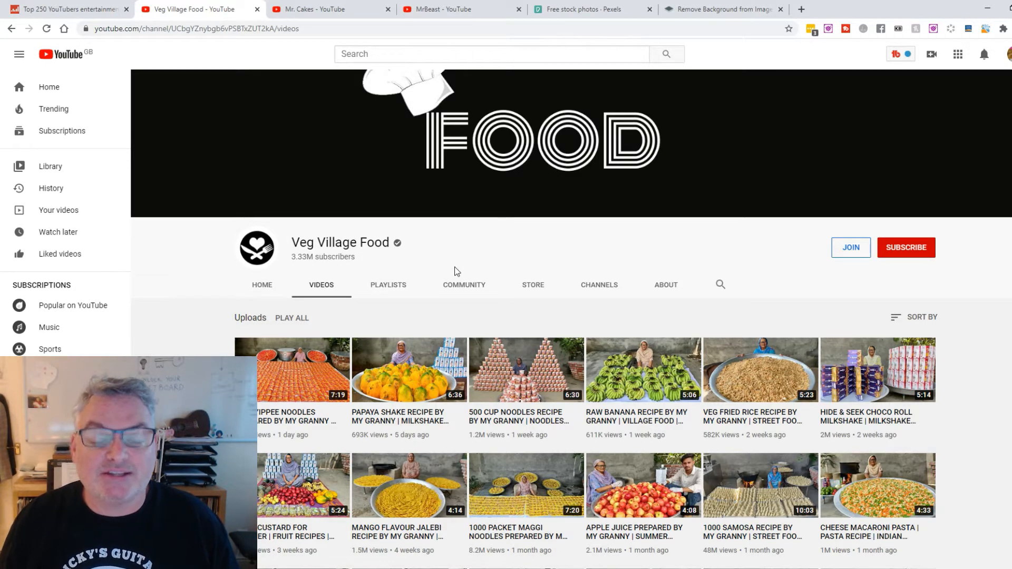
pyautogui.scroll(-2, 454, 266)
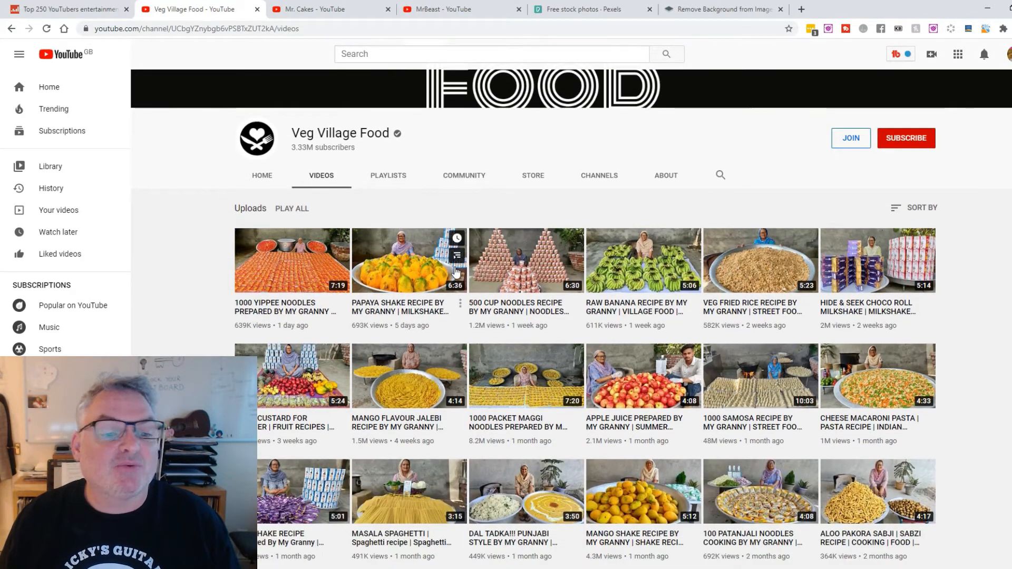
pyautogui.scroll(-3, 456, 271)
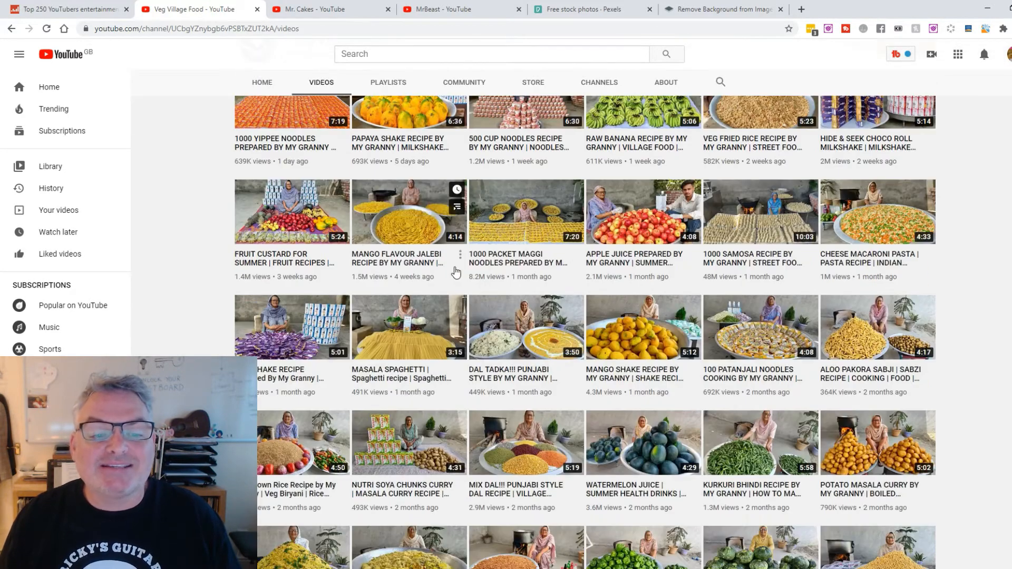
pyautogui.scroll(-1, 457, 271)
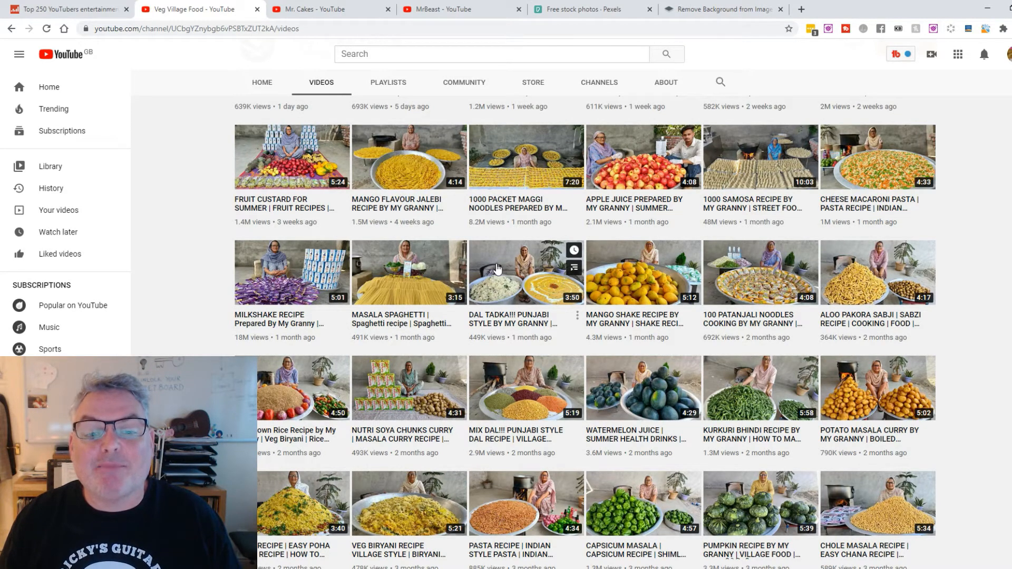
pyautogui.scroll(1, 499, 270)
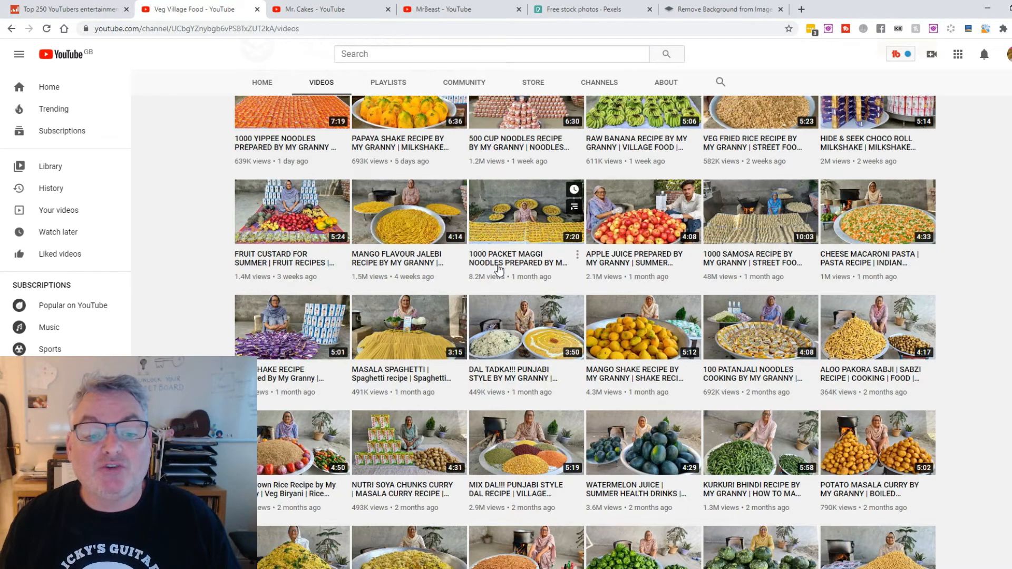
pyautogui.scroll(-2, 537, 347)
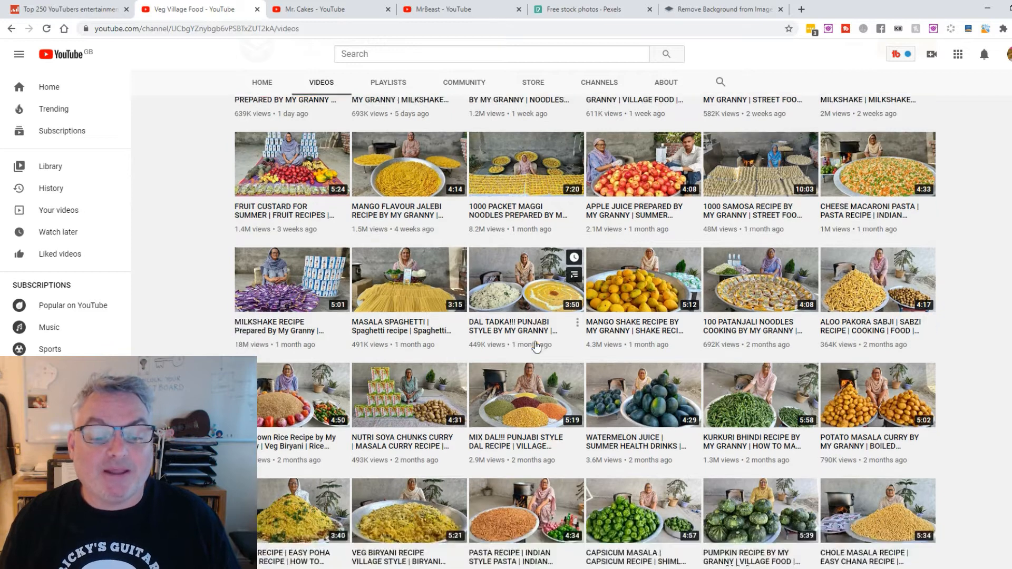
pyautogui.scroll(-4, 536, 347)
pyautogui.scroll(11, 535, 345)
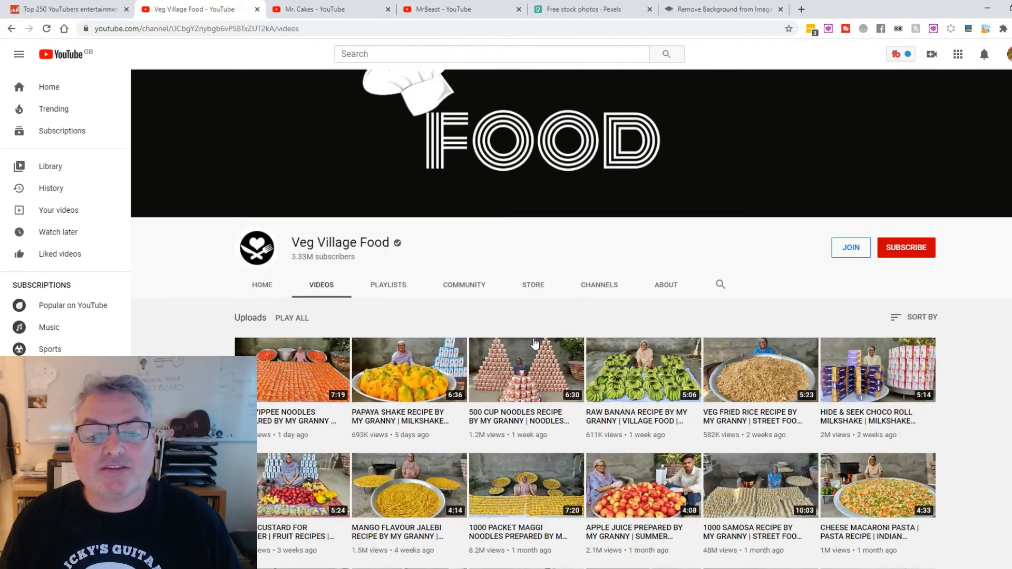
pyautogui.scroll(-5, 725, 314)
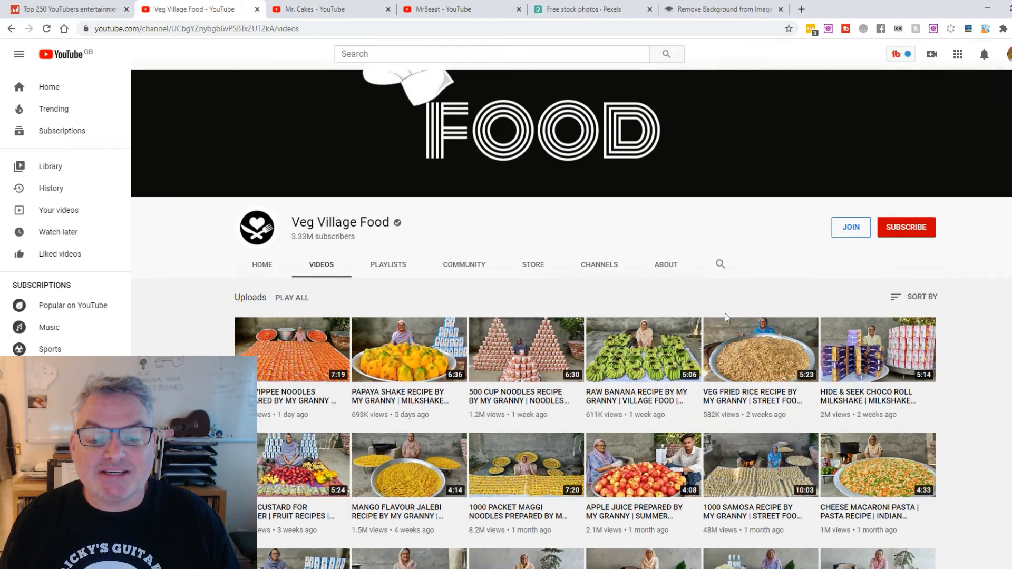
pyautogui.scroll(-9, 726, 318)
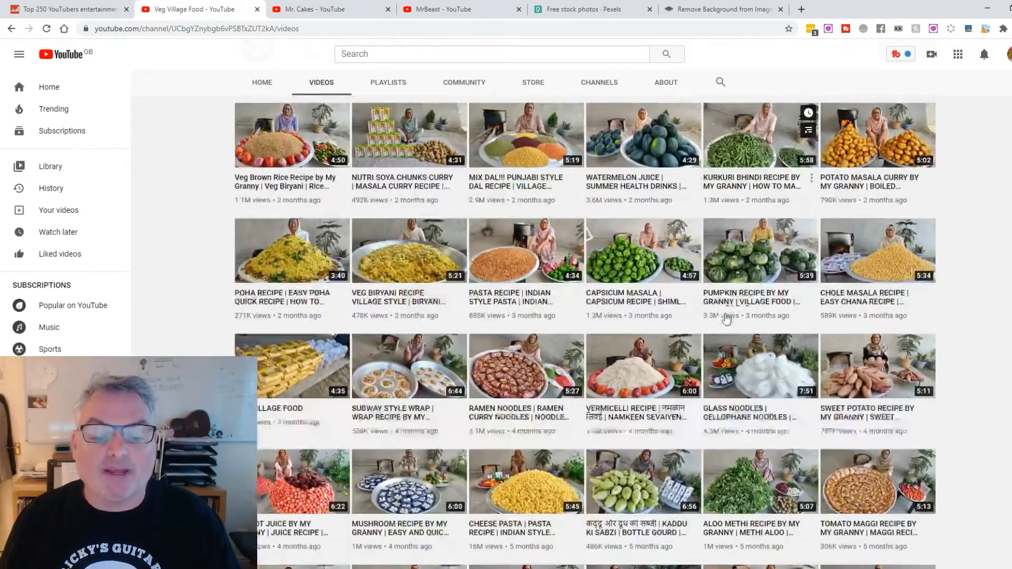
pyautogui.scroll(15, 725, 318)
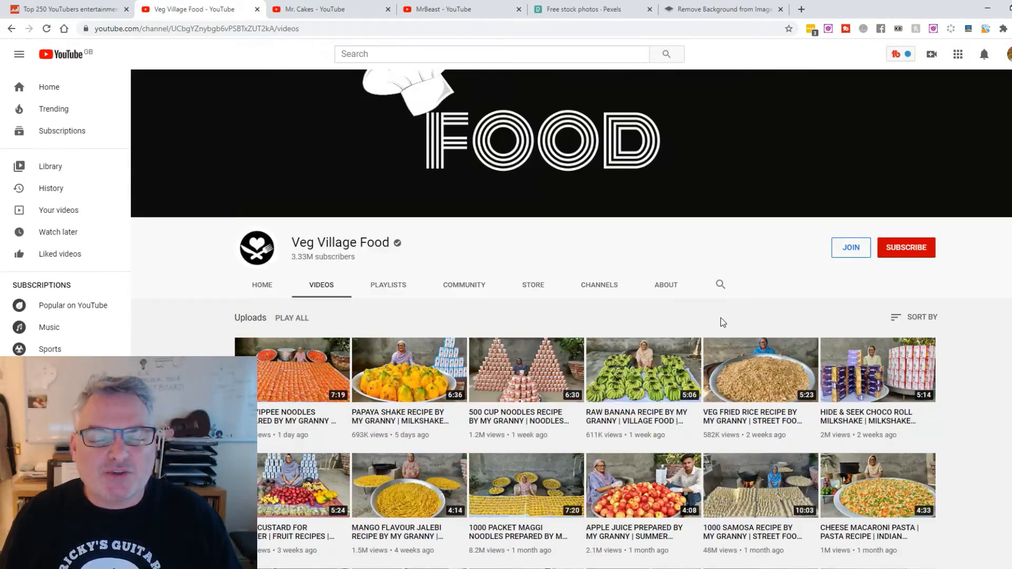
pyautogui.scroll(-1, 719, 318)
pyautogui.scroll(-3, 721, 321)
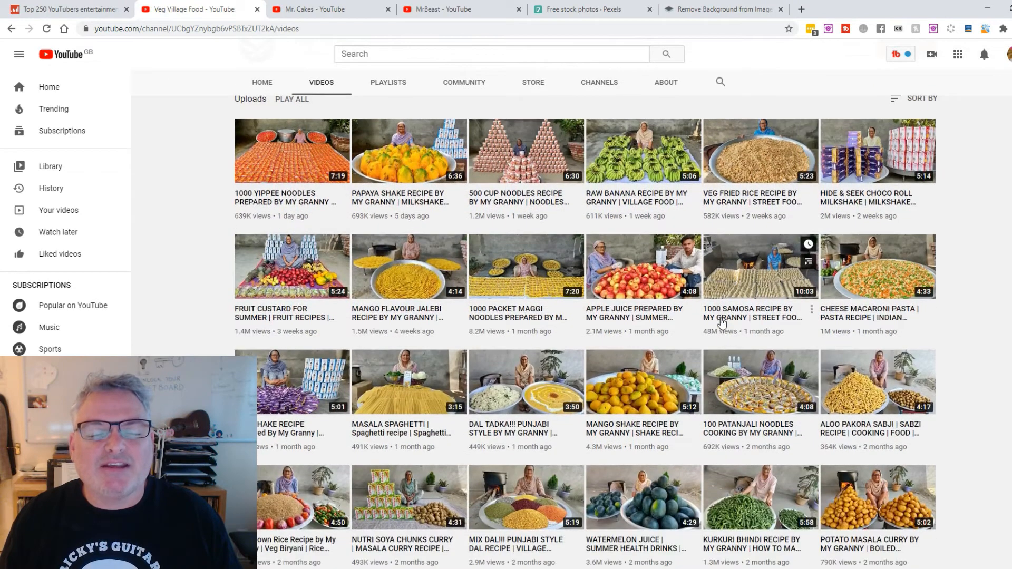
pyautogui.scroll(-2, 721, 321)
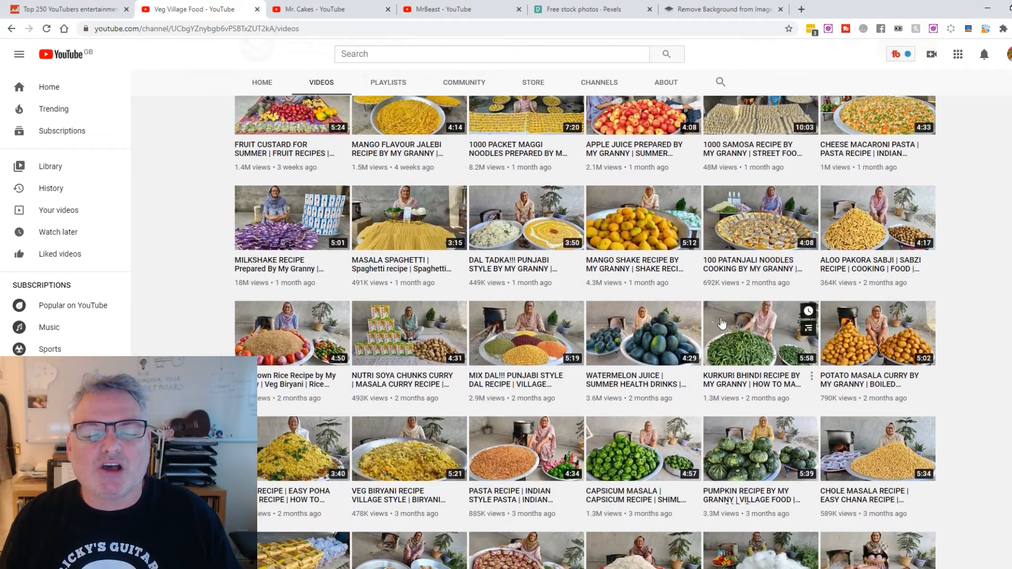
pyautogui.scroll(-5, 722, 322)
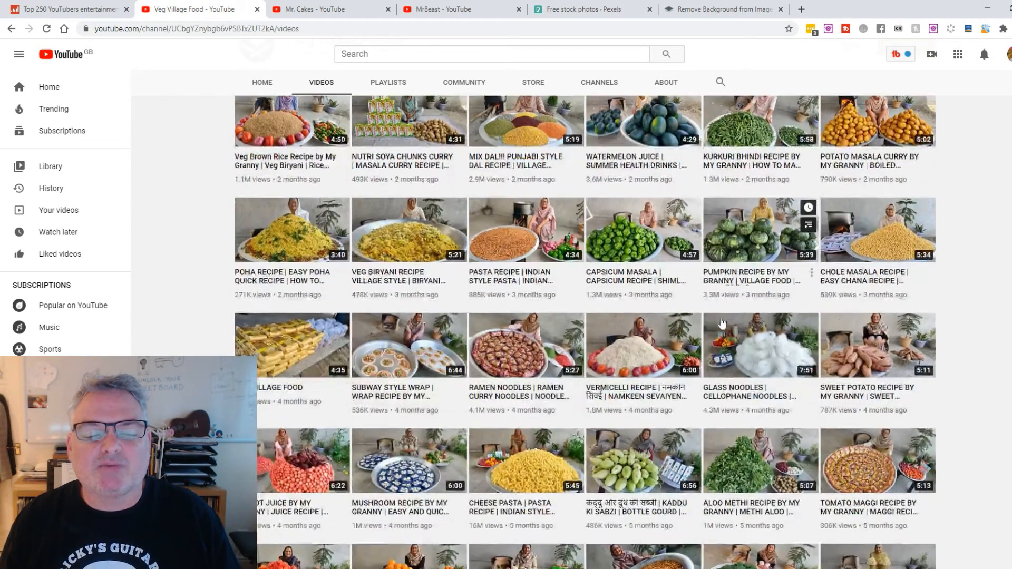
pyautogui.scroll(-2, 722, 323)
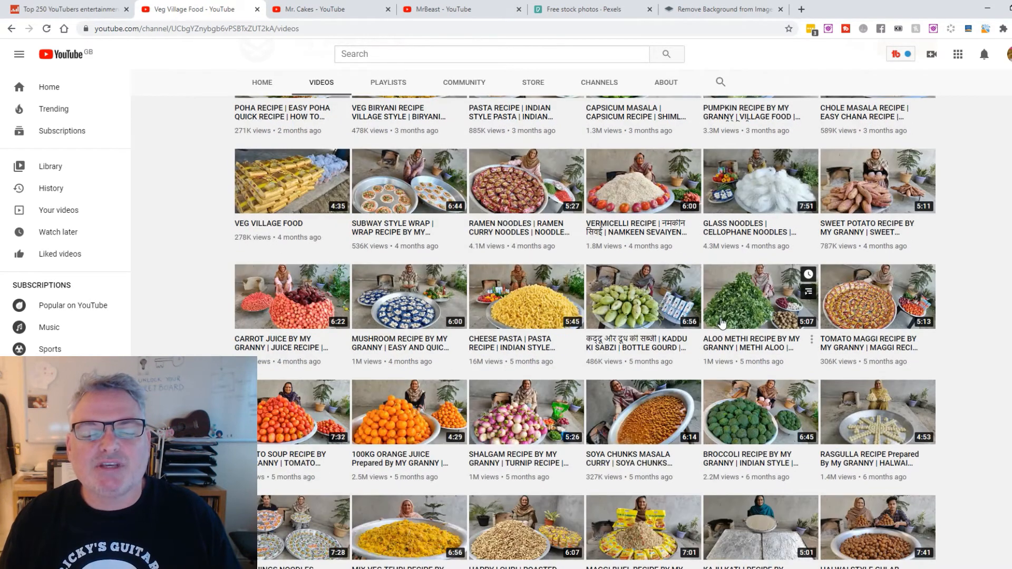
pyautogui.scroll(-1, 721, 322)
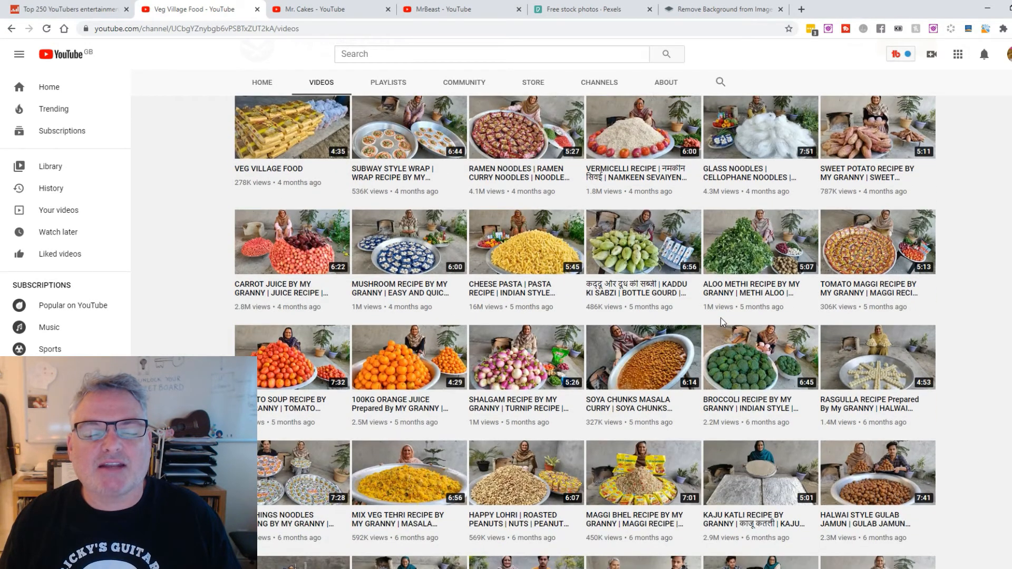
# Sort Veg Village Food's uploads by most popular to review them, and re-sort them by date added (newest)
pyautogui.scroll(20, 720, 321)
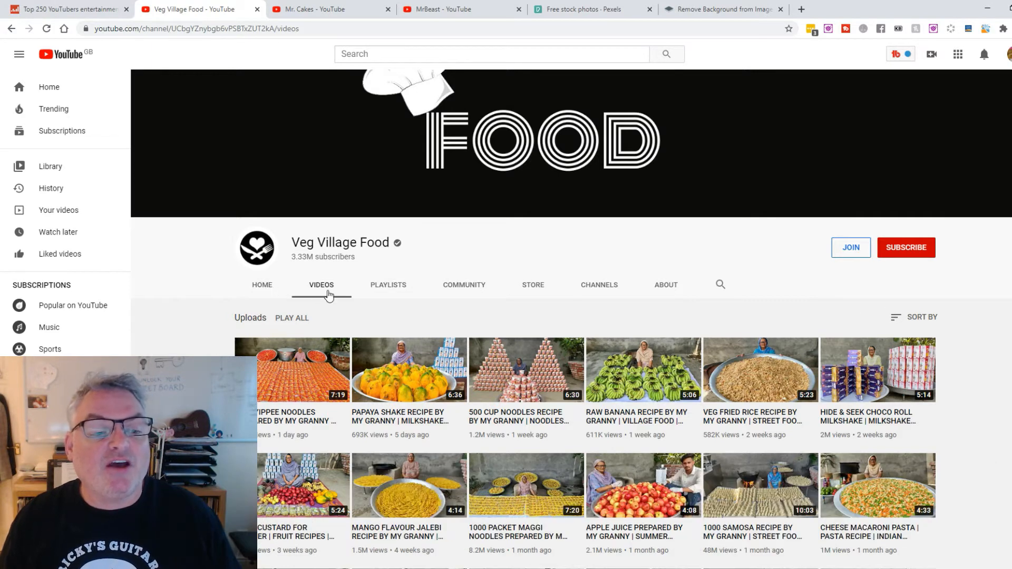
pyautogui.click(923, 317)
pyautogui.click(894, 348)
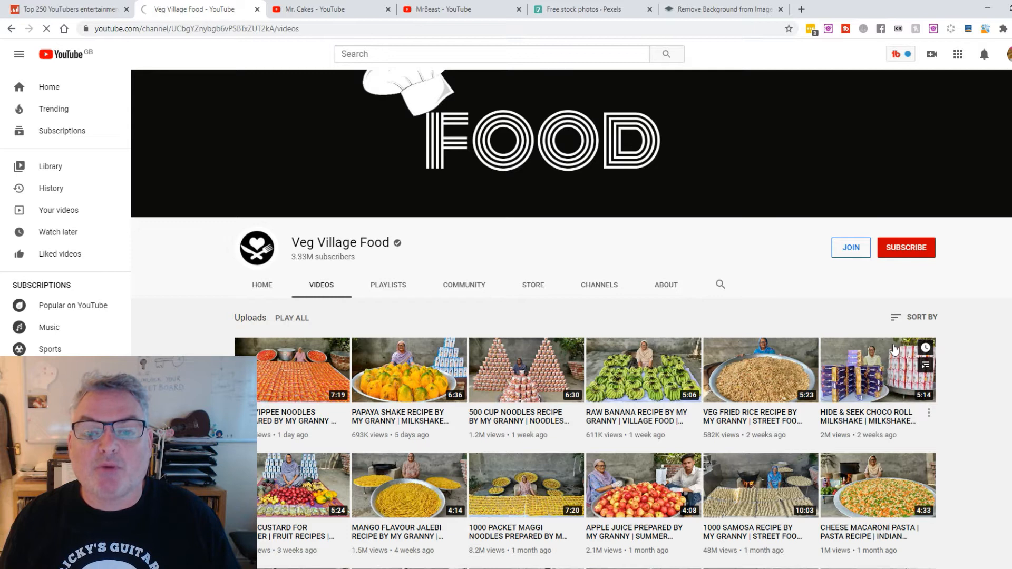
pyautogui.scroll(-2, 669, 309)
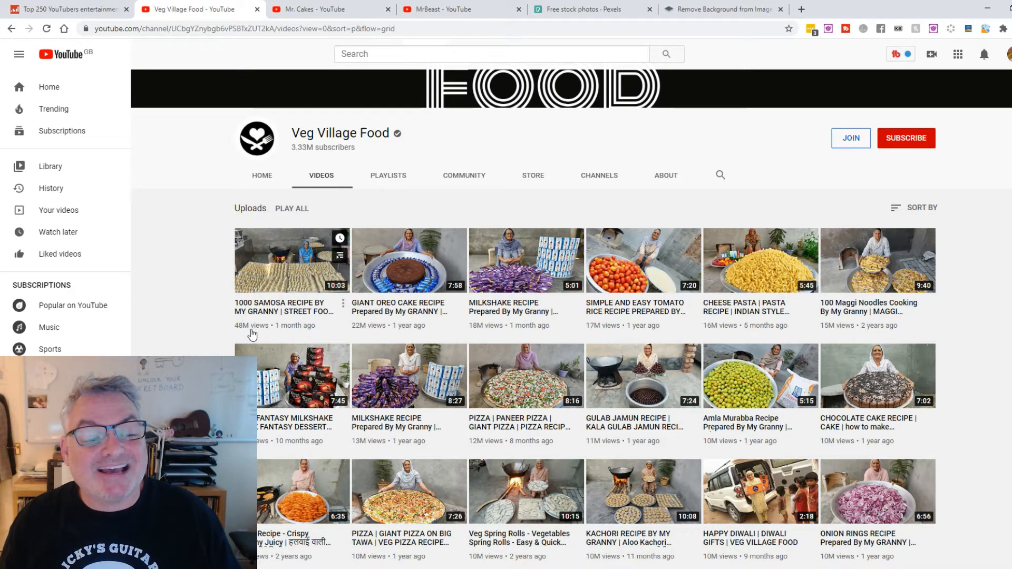
pyautogui.click(914, 209)
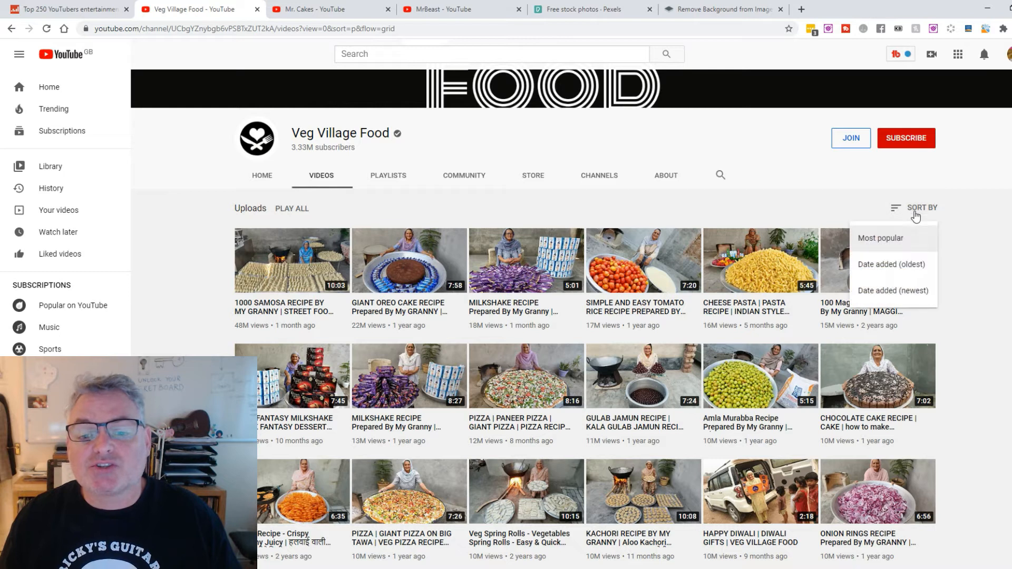
pyautogui.click(897, 290)
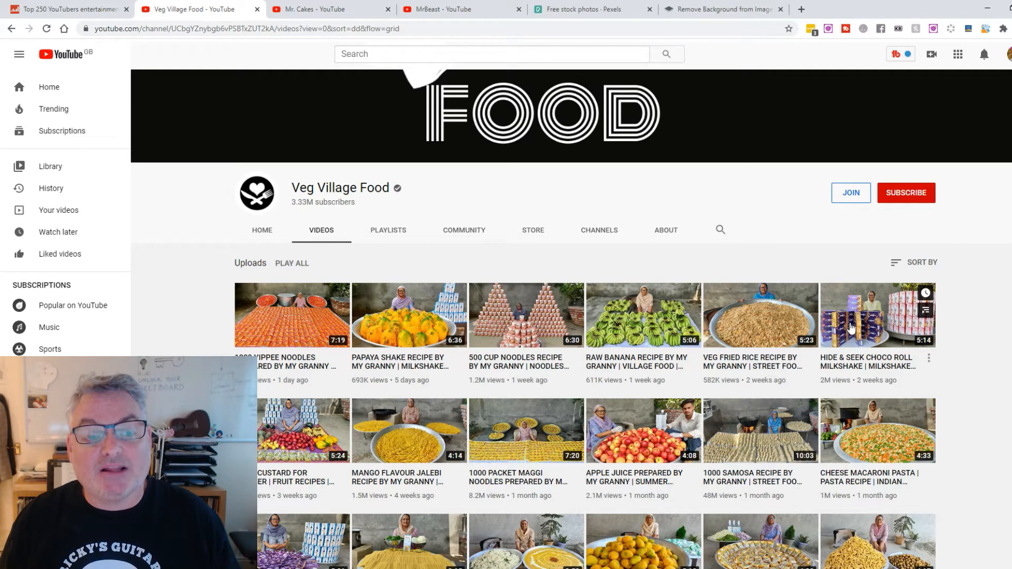
# Switch to the open Mr. Cakes channel page and sort its uploads by most popular
pyautogui.hotkey('ctrl', 'Tab')
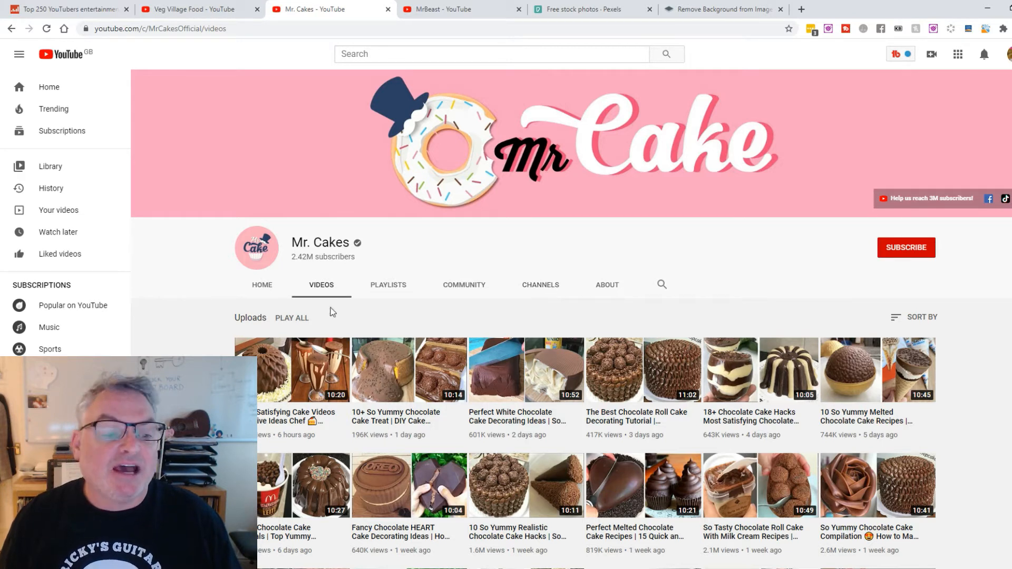
pyautogui.click(911, 317)
pyautogui.click(899, 352)
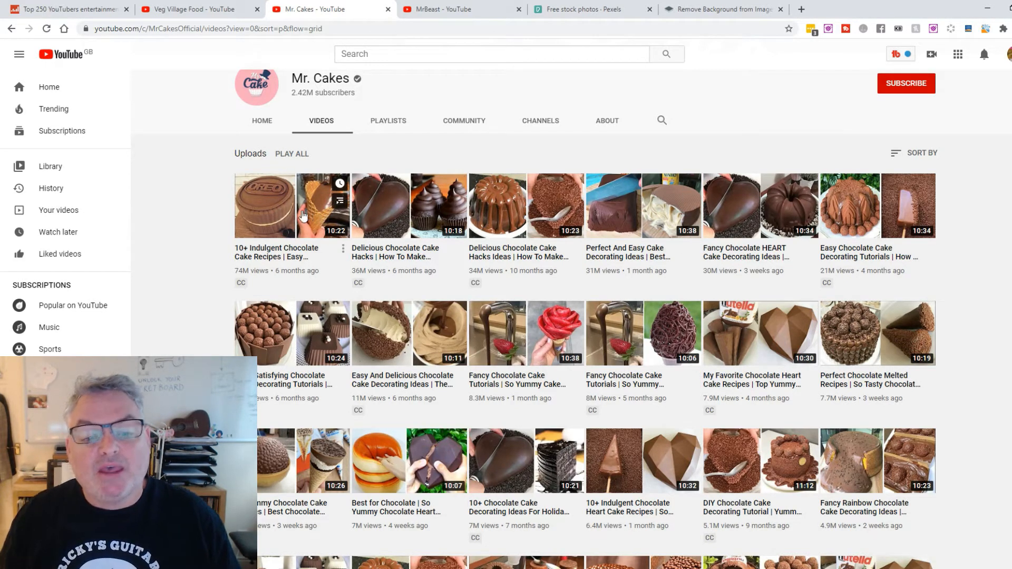
# Examine the thumbnails and view counts of Mr. Cakes' most popular videos
pyautogui.scroll(-1, 311, 219)
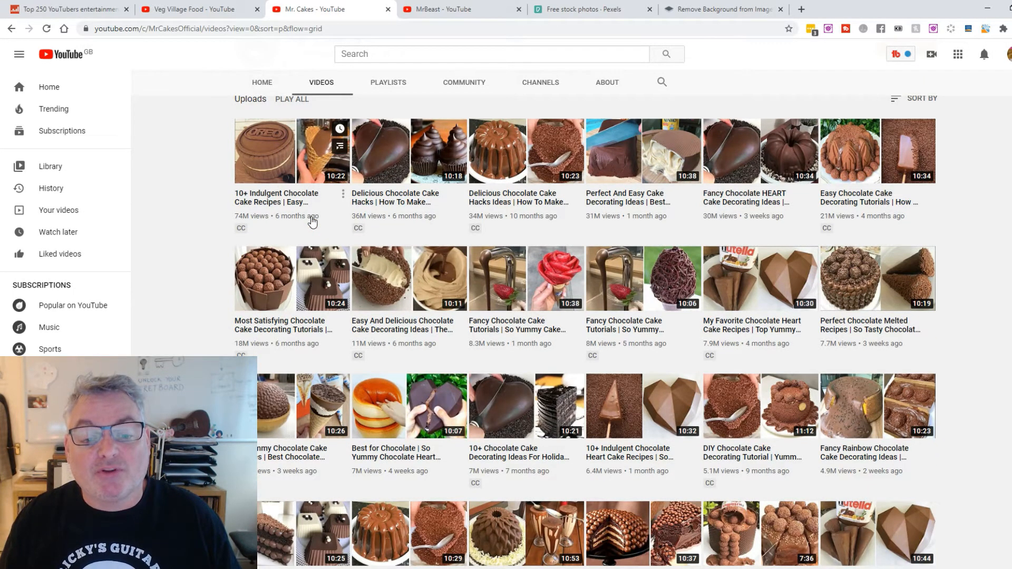
pyautogui.scroll(3, 312, 222)
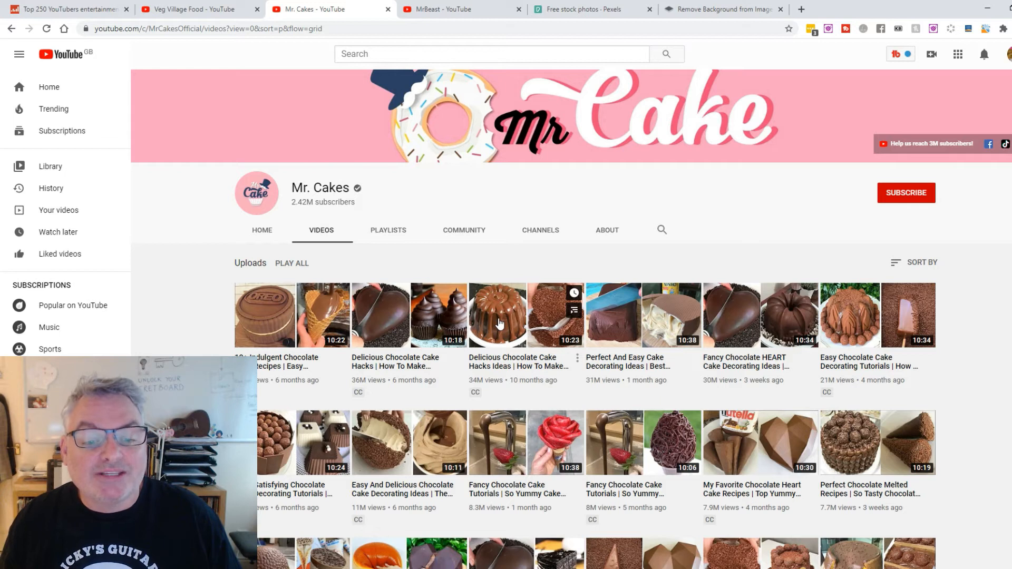
pyautogui.scroll(-1, 499, 324)
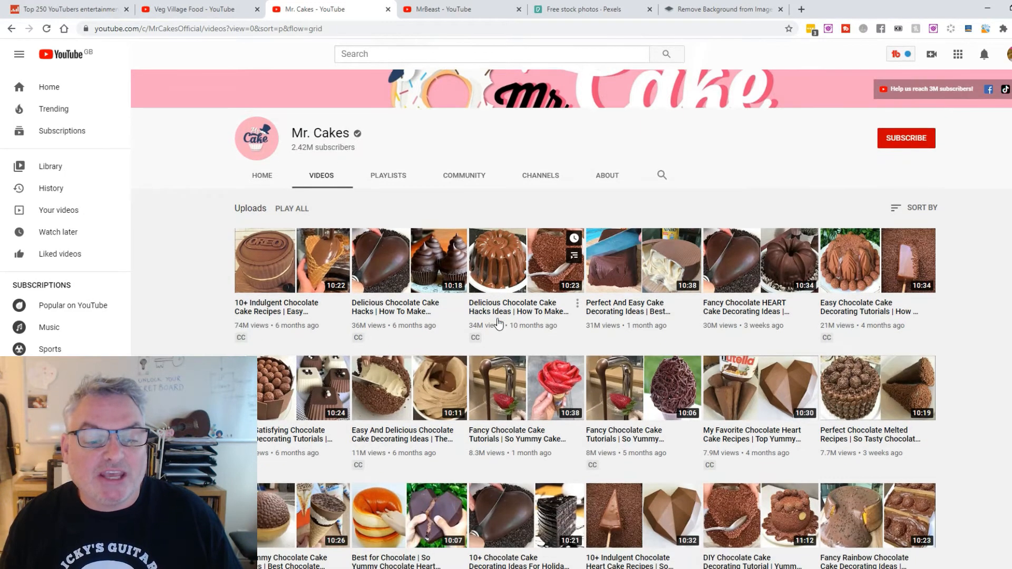
pyautogui.scroll(-1, 499, 324)
pyautogui.scroll(-3, 410, 421)
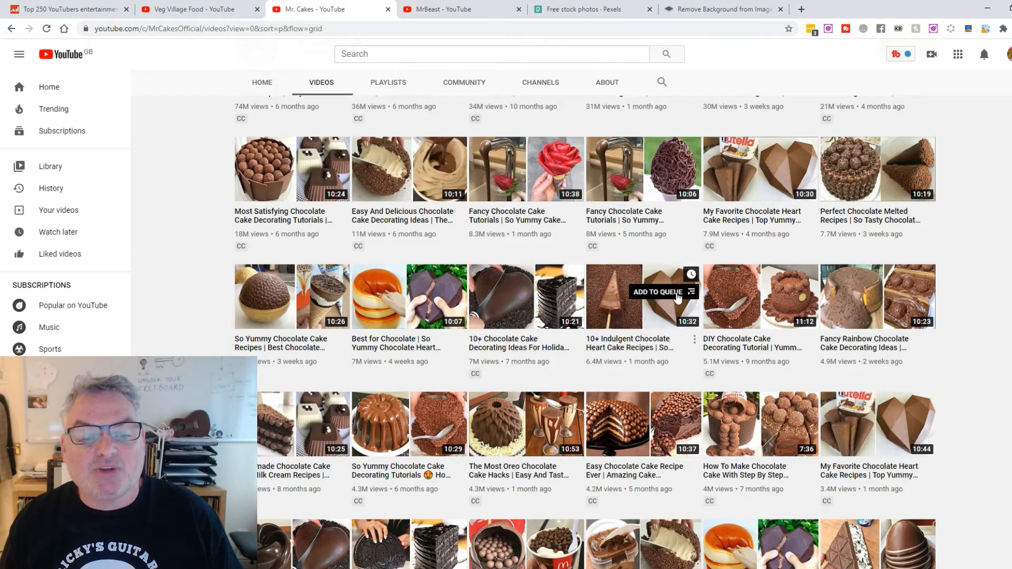
pyautogui.scroll(2, 626, 323)
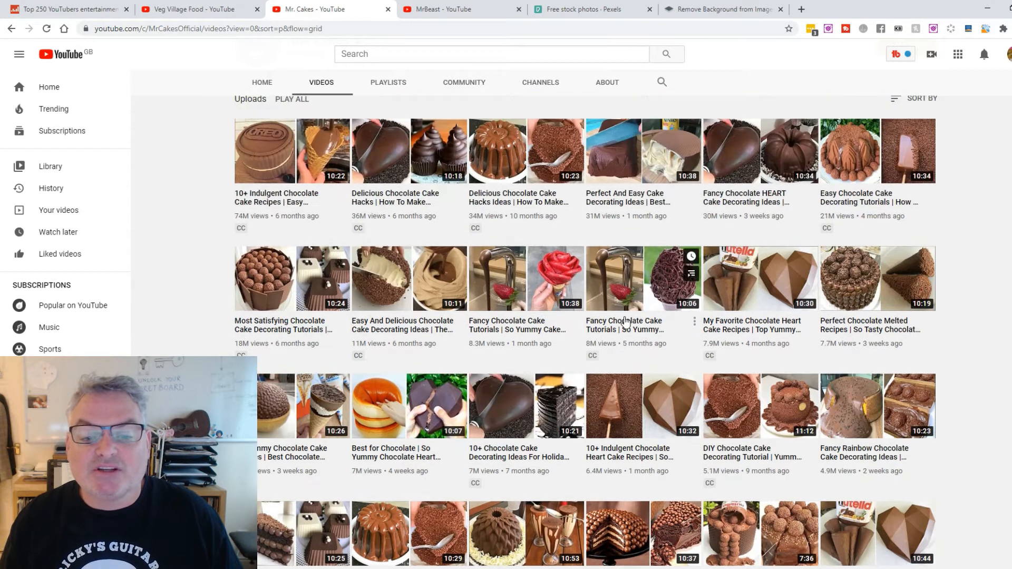
pyautogui.scroll(-3, 614, 316)
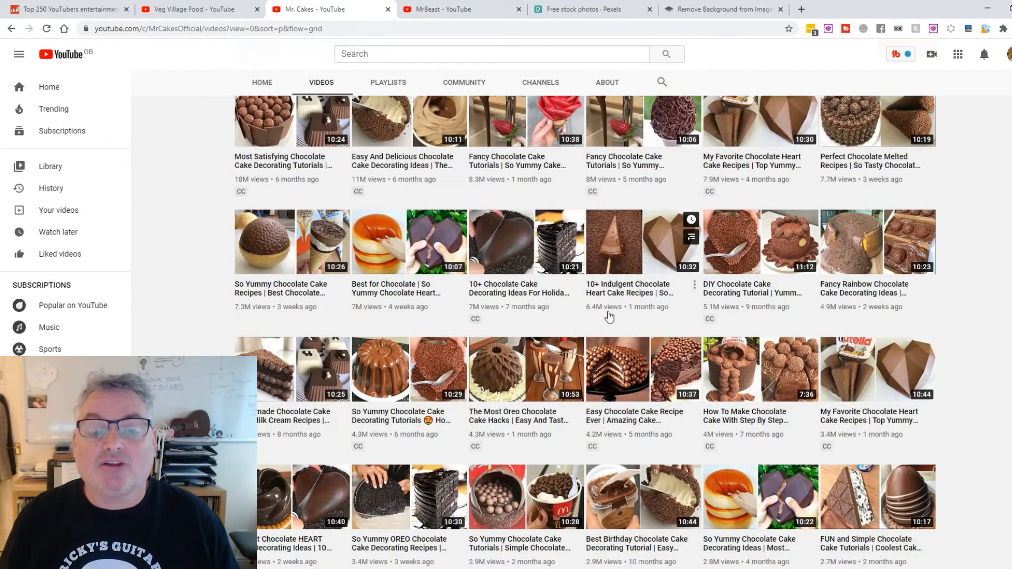
pyautogui.scroll(6, 603, 313)
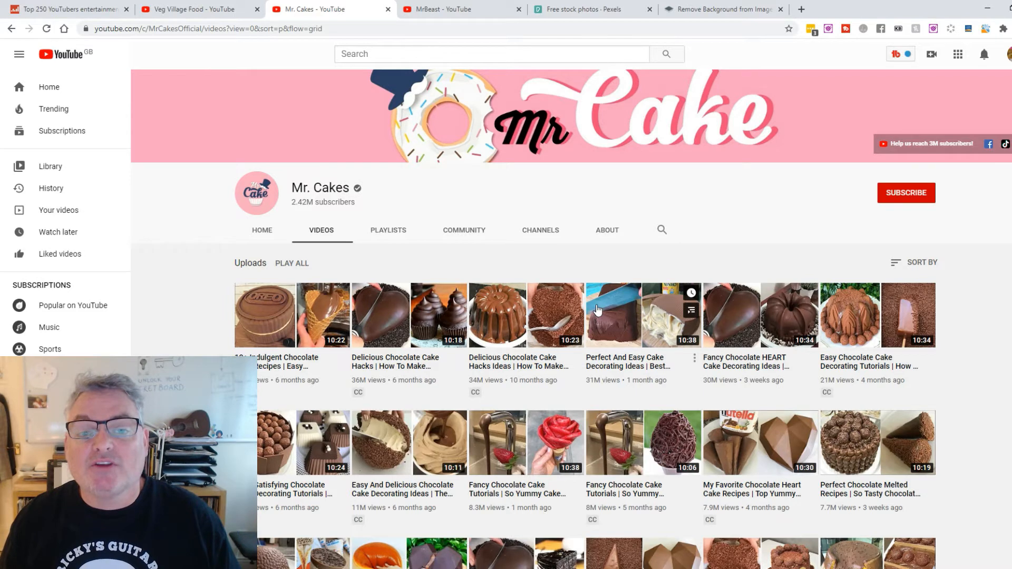
# Switch to the open MrBeast channel page, sort its uploads by most popular and examine the thumbnails
pyautogui.hotkey('ctrl', 'Tab')
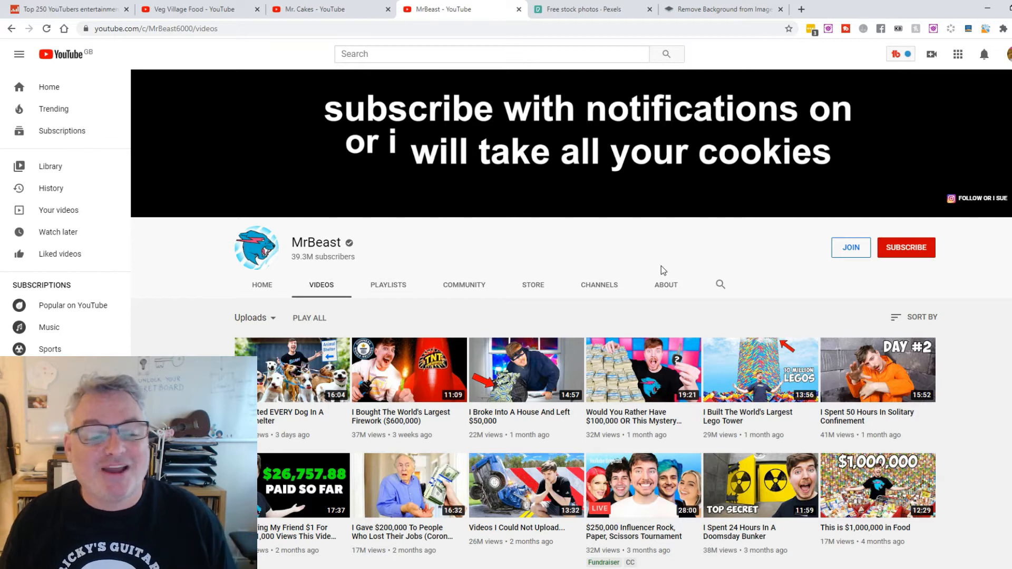
pyautogui.click(915, 320)
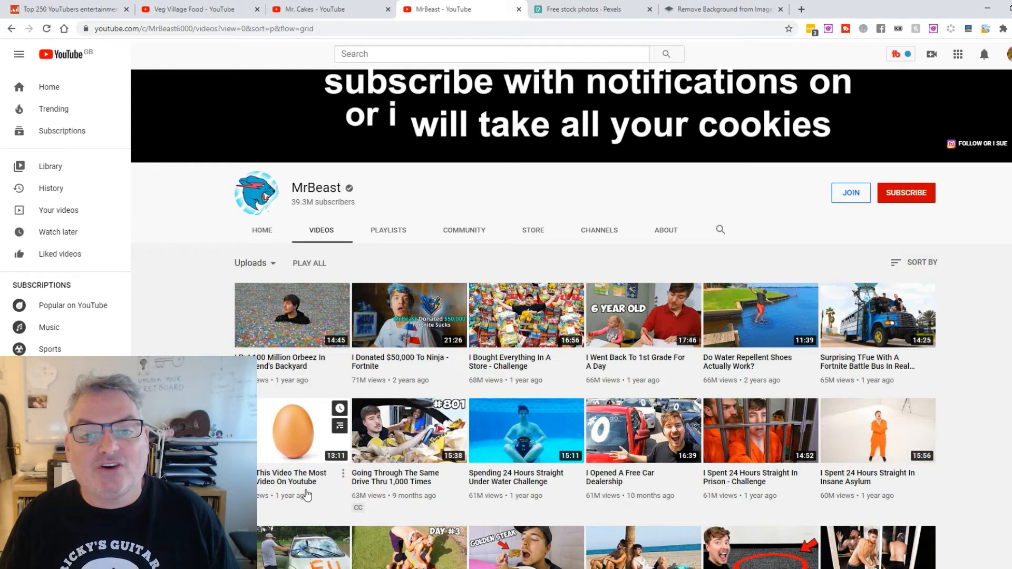
pyautogui.scroll(-5, 306, 495)
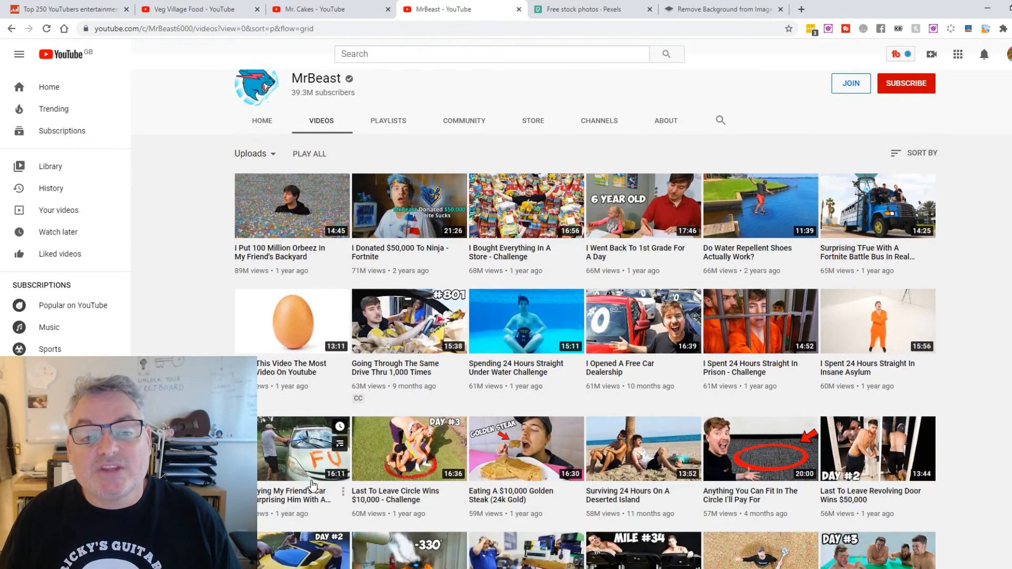
pyautogui.scroll(-1, 312, 484)
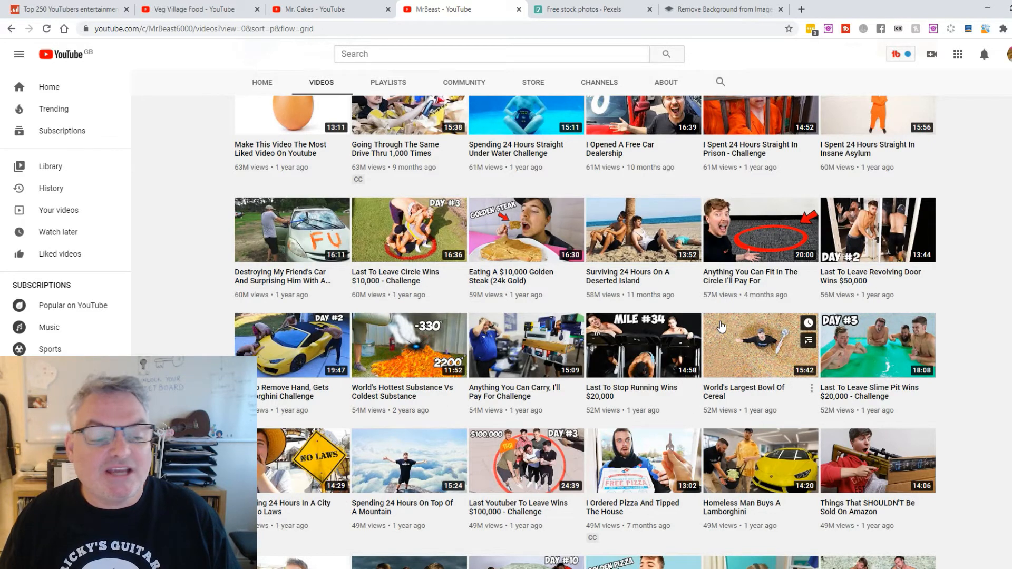
pyautogui.scroll(2, 721, 327)
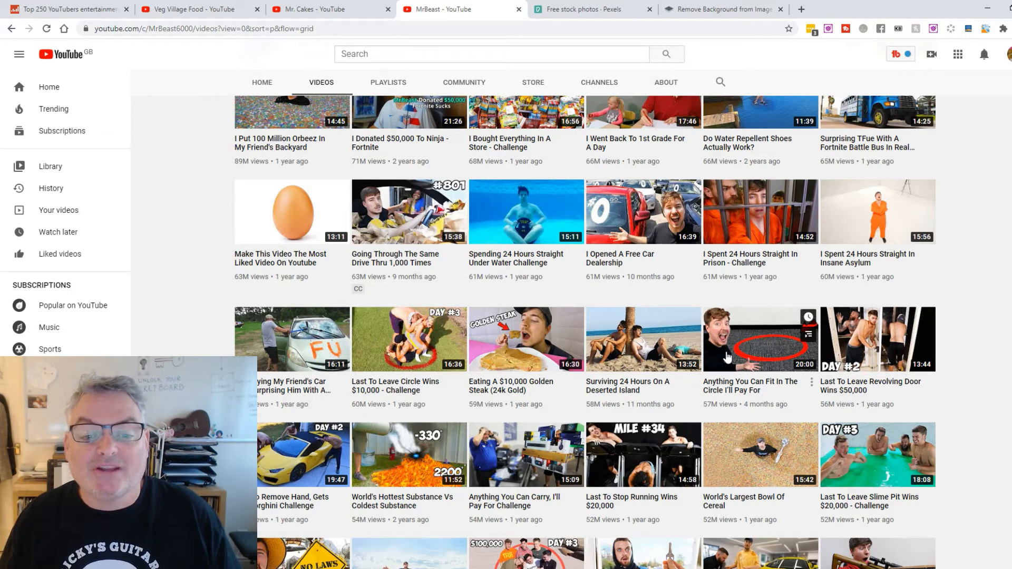
pyautogui.scroll(5, 726, 357)
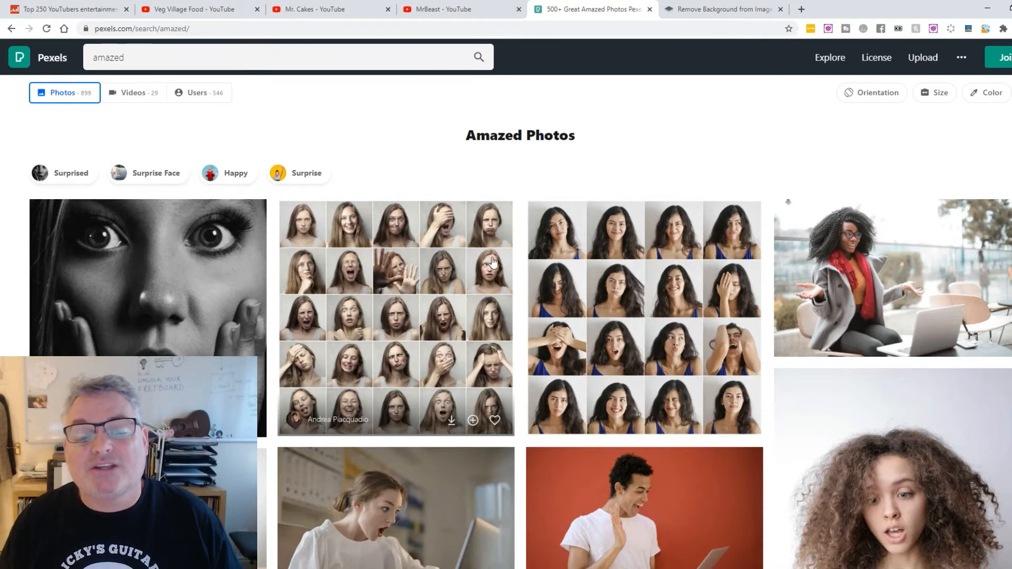
# Open the photo of the surprised woman with her mouth wide open from the Pexels "amazed" results and download it
pyautogui.click(527, 267)
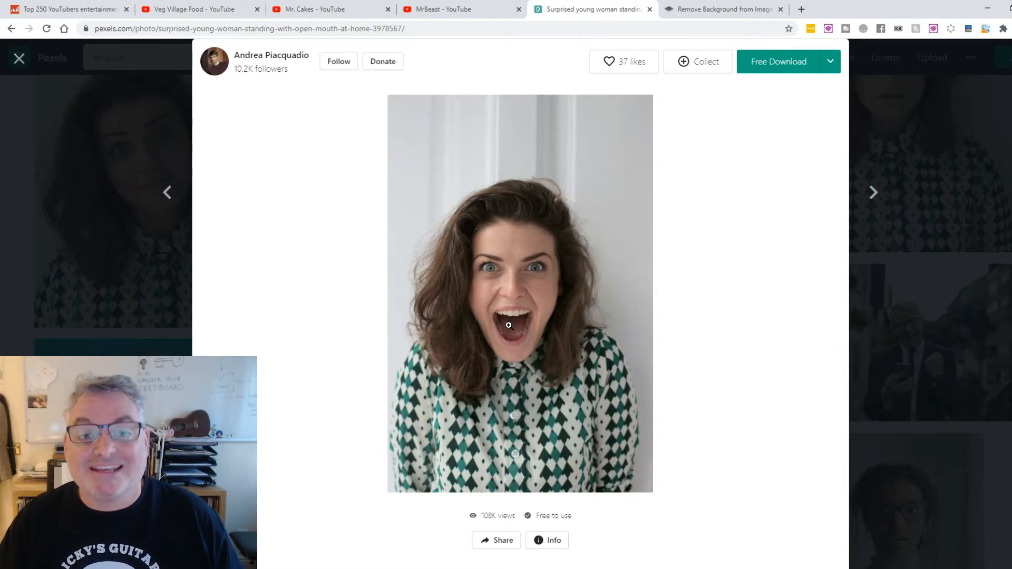
pyautogui.click(781, 66)
# Upload the surprised woman photo to the open remove.bg page and compare the original with the removed-background version
pyautogui.hotkey('ctrl', 'Tab')
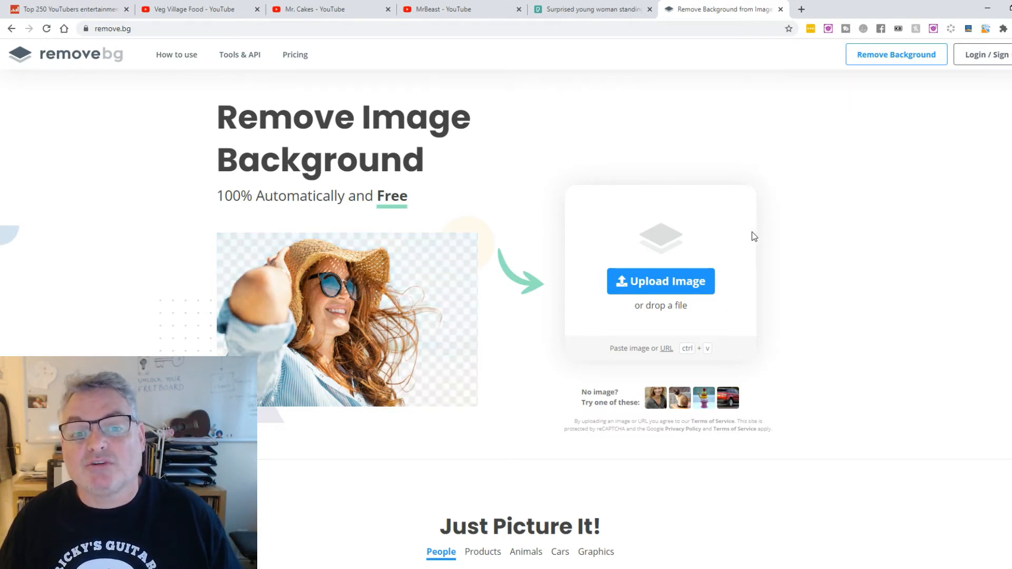
pyautogui.hotkey('ctrl', 'v')
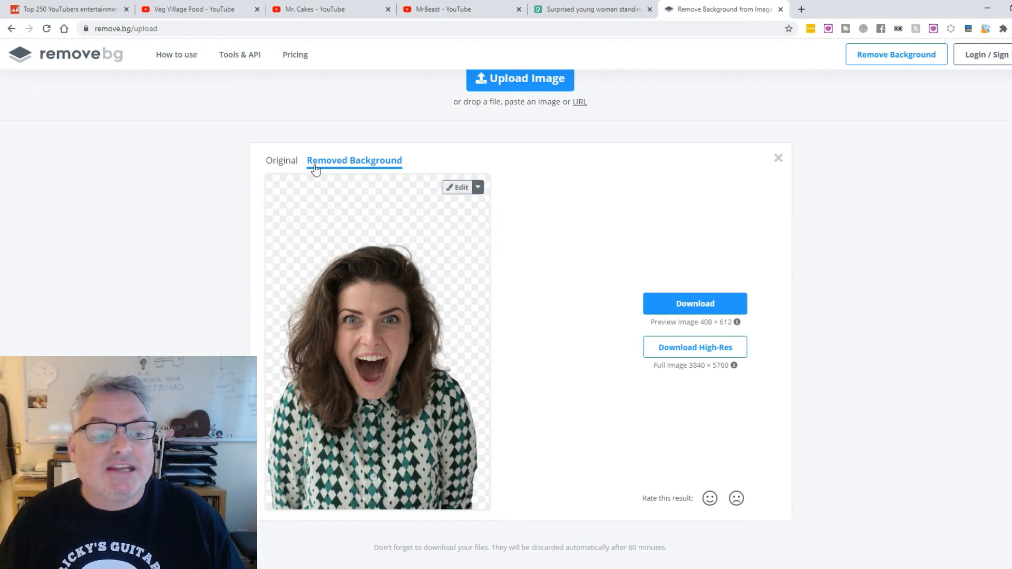
pyautogui.click(274, 161)
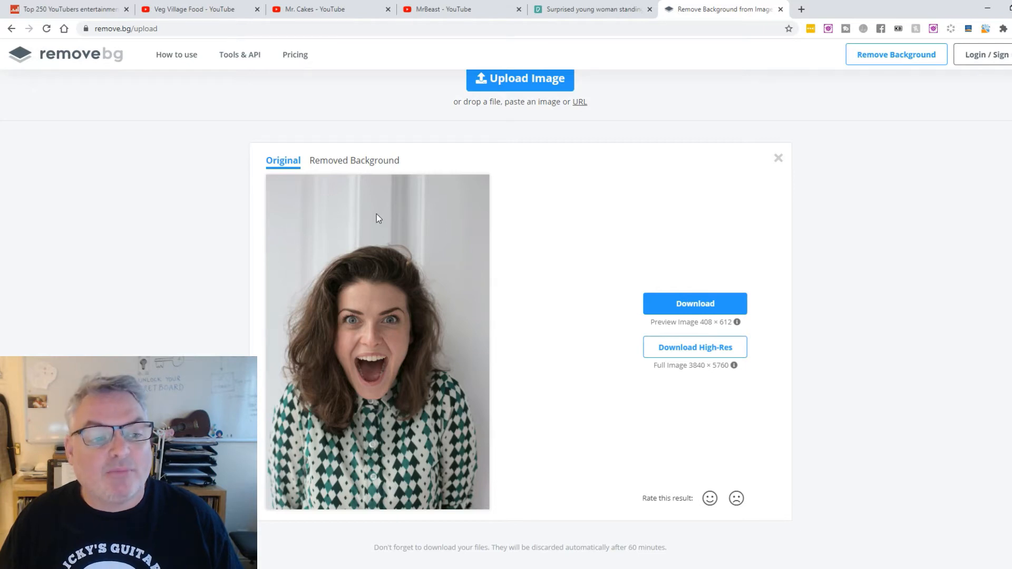
pyautogui.click(367, 164)
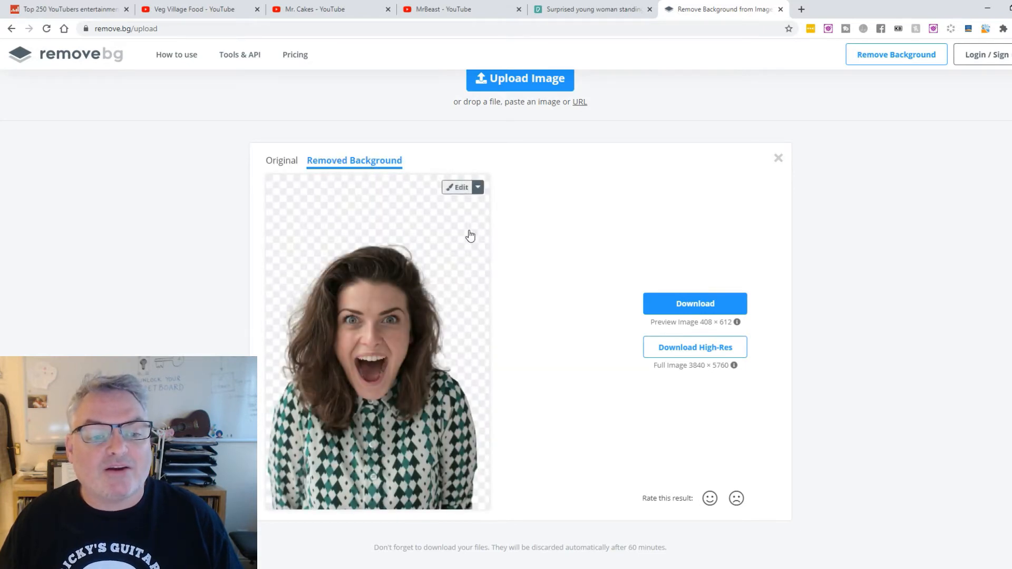
# Try erasing the stray hair above the woman's head with the Erase brush, and leave the cutout editor
pyautogui.click(458, 191)
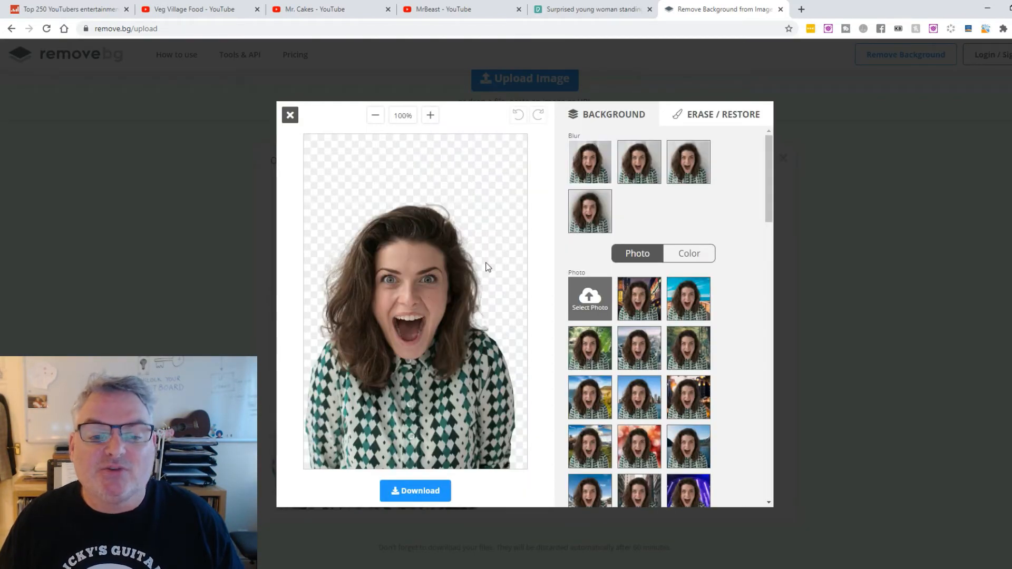
pyautogui.click(689, 115)
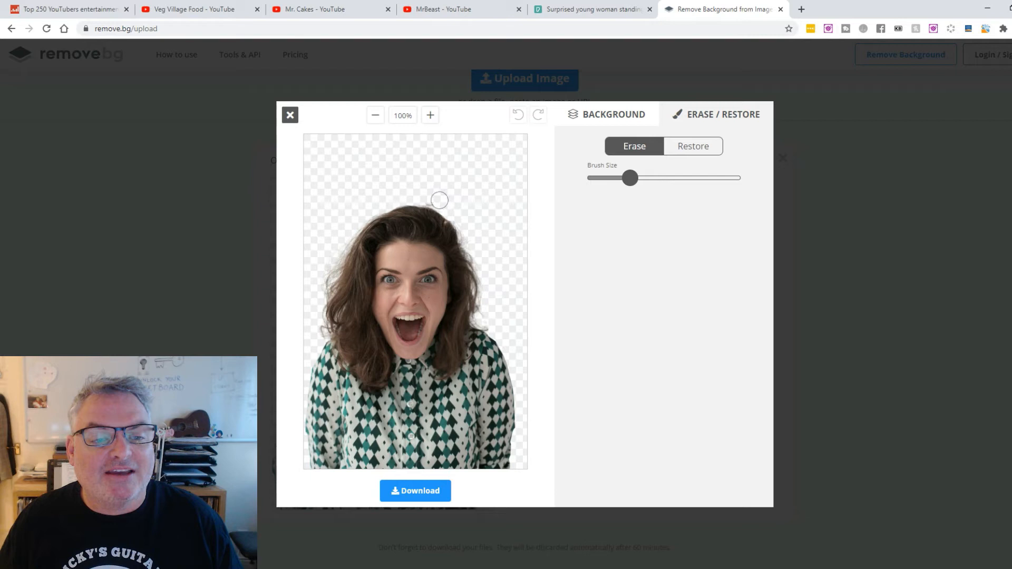
pyautogui.moveTo(423, 195); pyautogui.dragTo(456, 206)
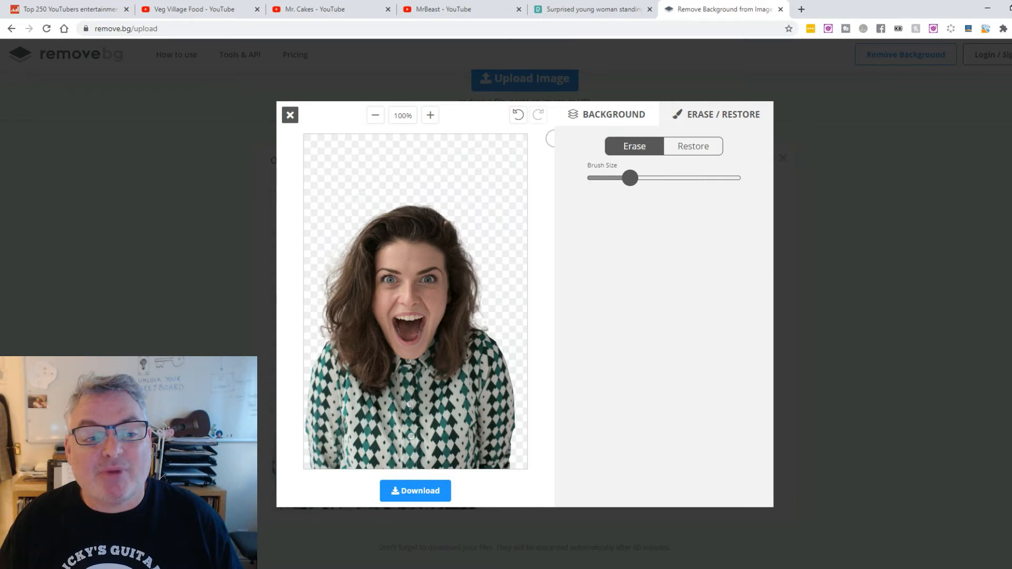
pyautogui.press('Escape')
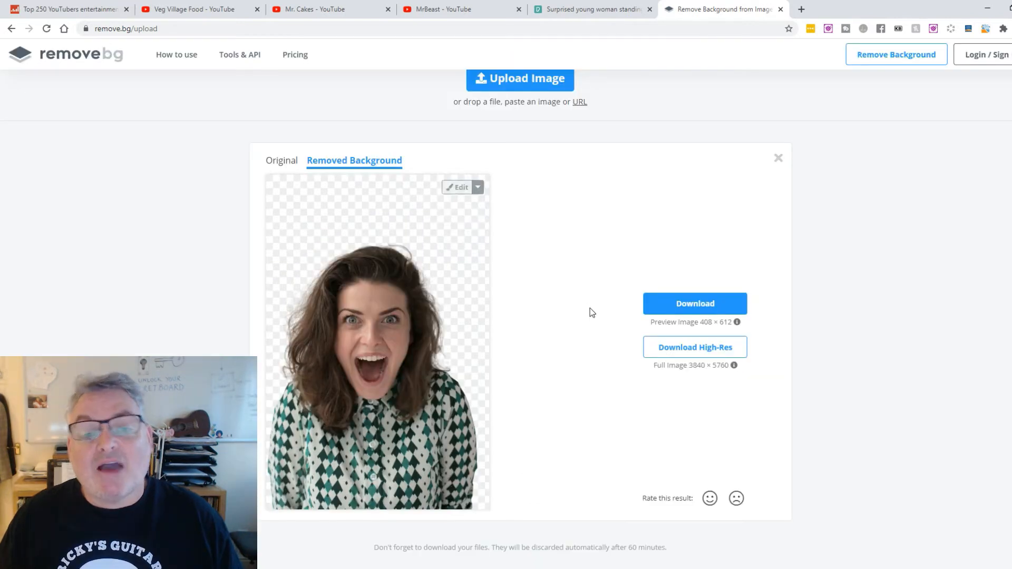
# Download the preview-size image of the woman with the background removed
pyautogui.click(710, 304)
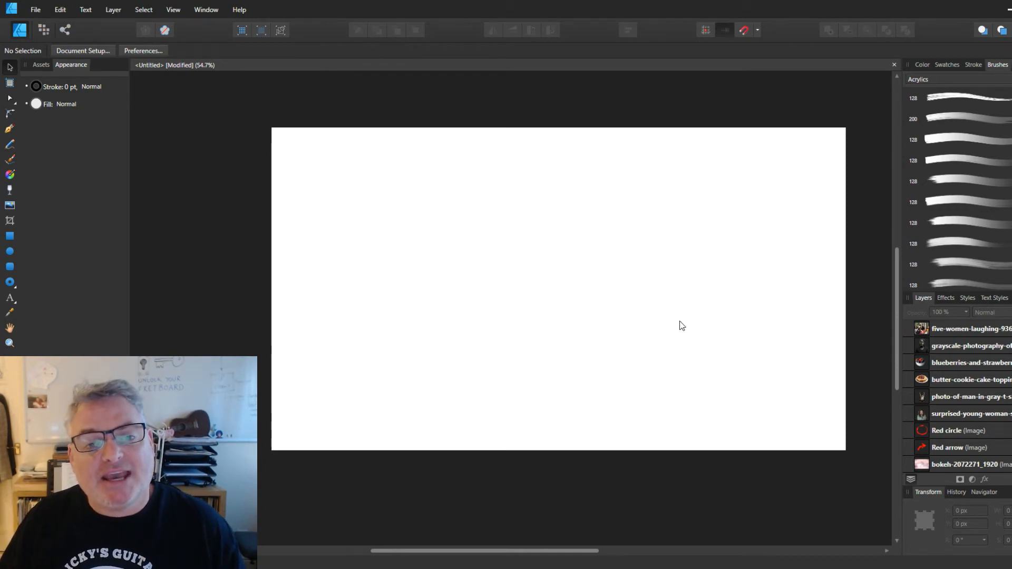
# Switch to Affinity Designer and cover the left half of the blank canvas with a red rectangle and the right half with a green one
pyautogui.click(10, 235)
pyautogui.moveTo(263, 115); pyautogui.dragTo(569, 469)
pyautogui.click(68, 52)
pyautogui.click(131, 141)
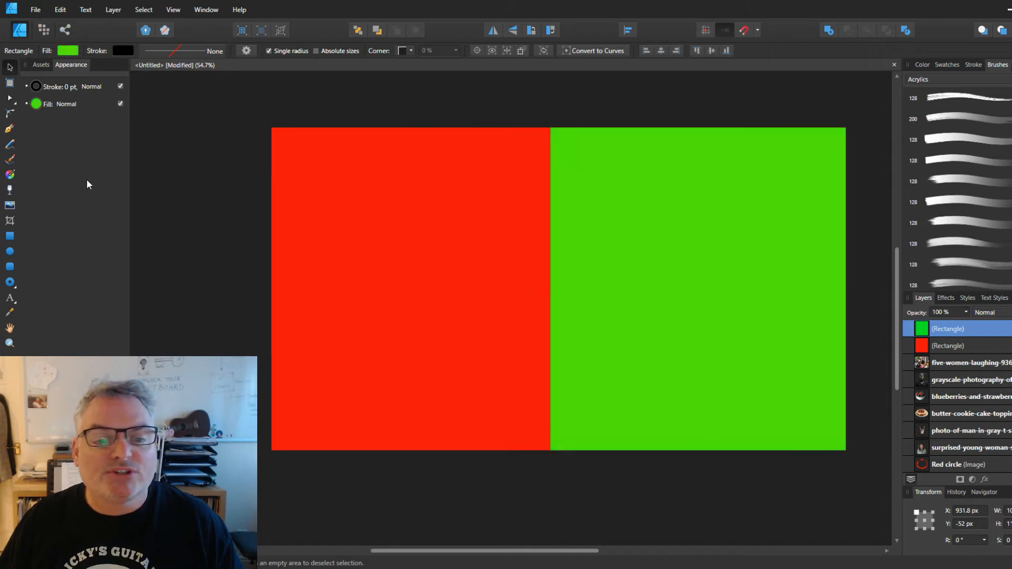
pyautogui.click(226, 127)
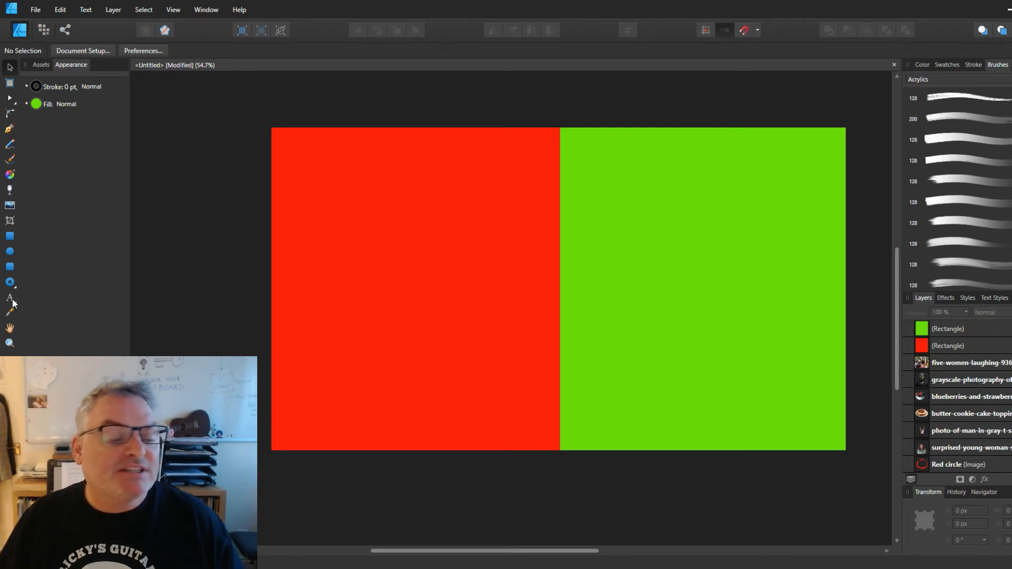
# Add the art text "VS" at 183.9 pt across the boundary of the red and green halves and set its font to Impact
pyautogui.press('t')
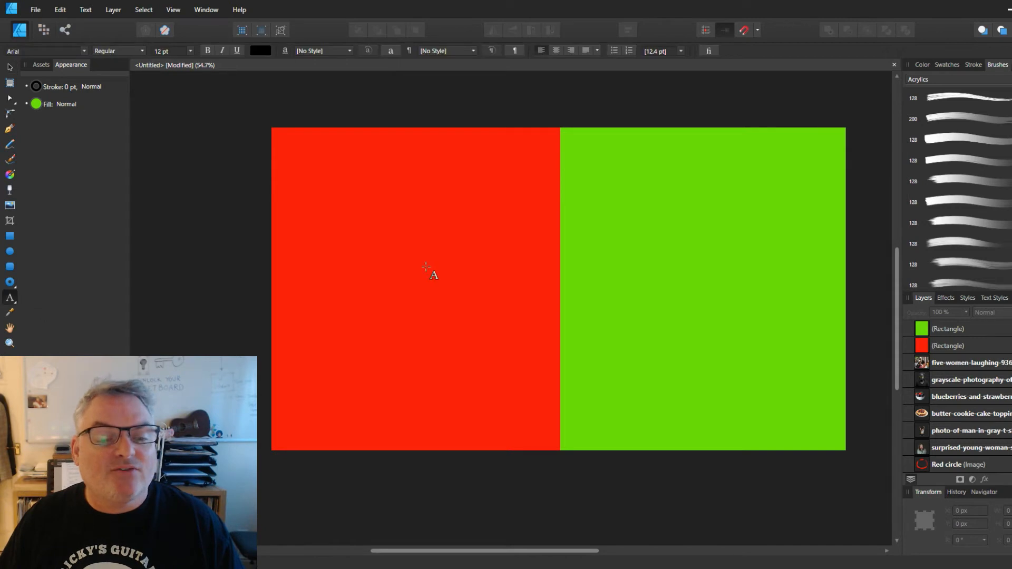
pyautogui.moveTo(508, 275); pyautogui.dragTo(518, 296)
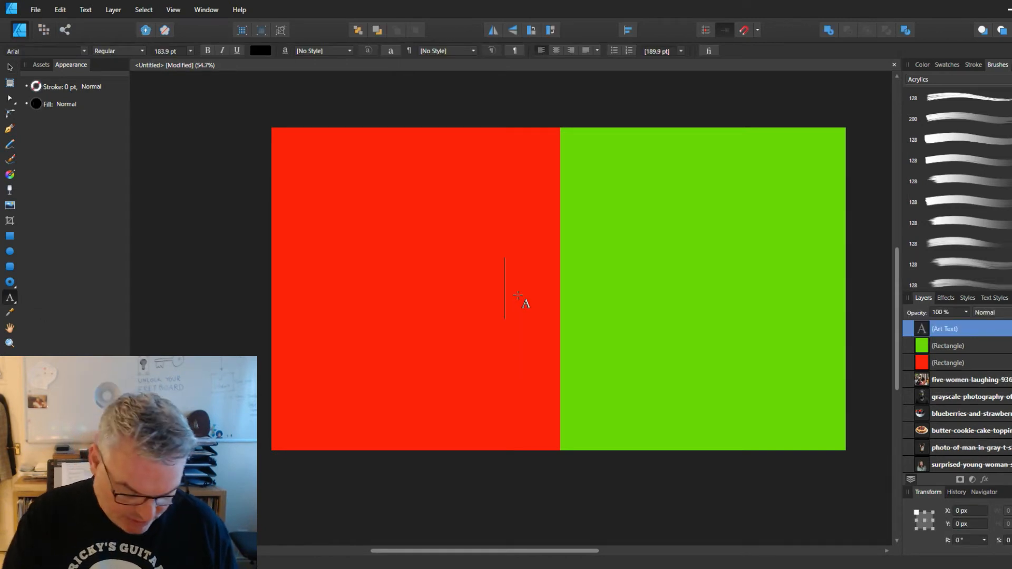
pyautogui.write('VS')
pyautogui.press('Escape')
pyautogui.click(85, 51)
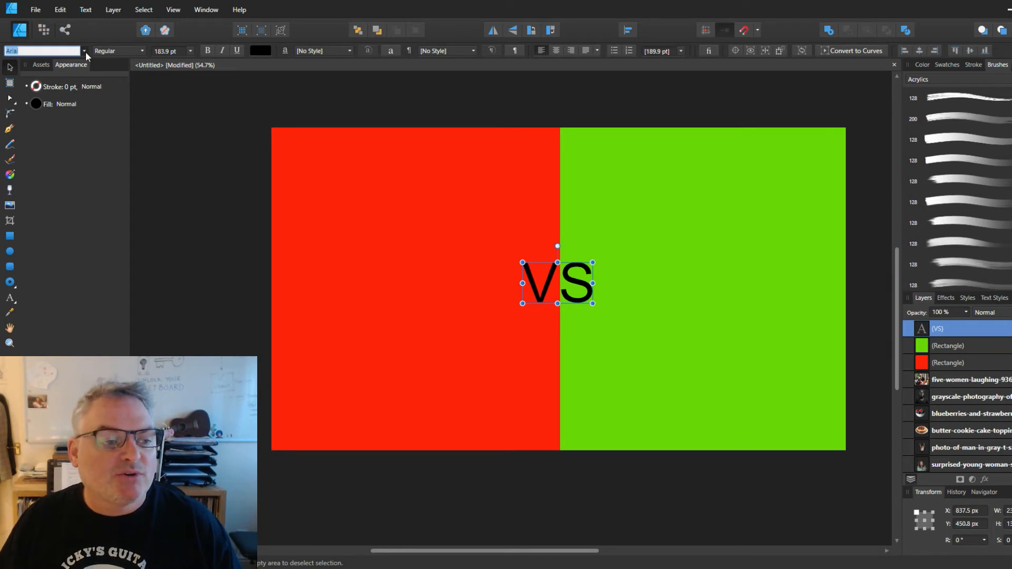
pyautogui.write('321Impact')
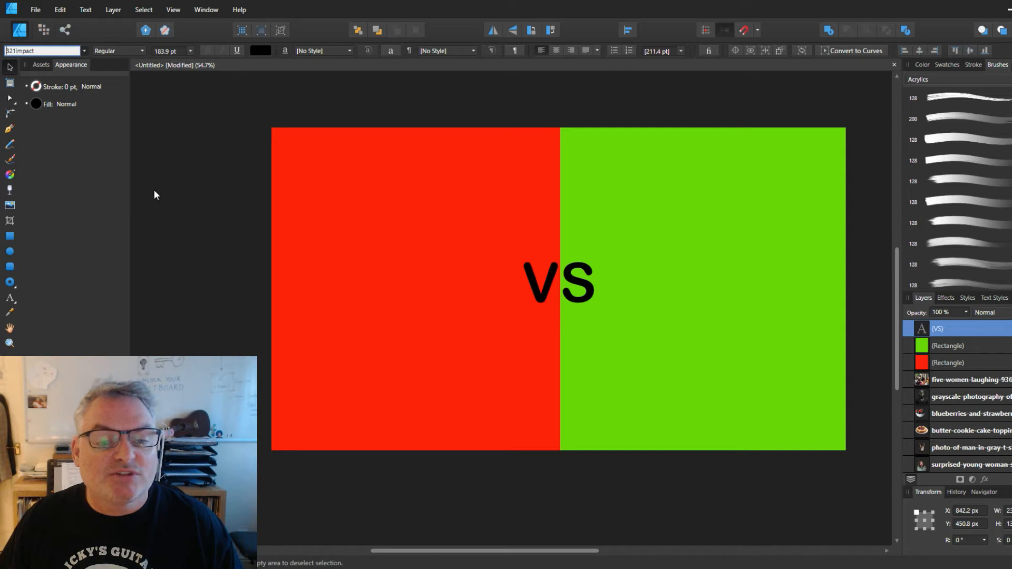
pyautogui.scroll(-3, 155, 188)
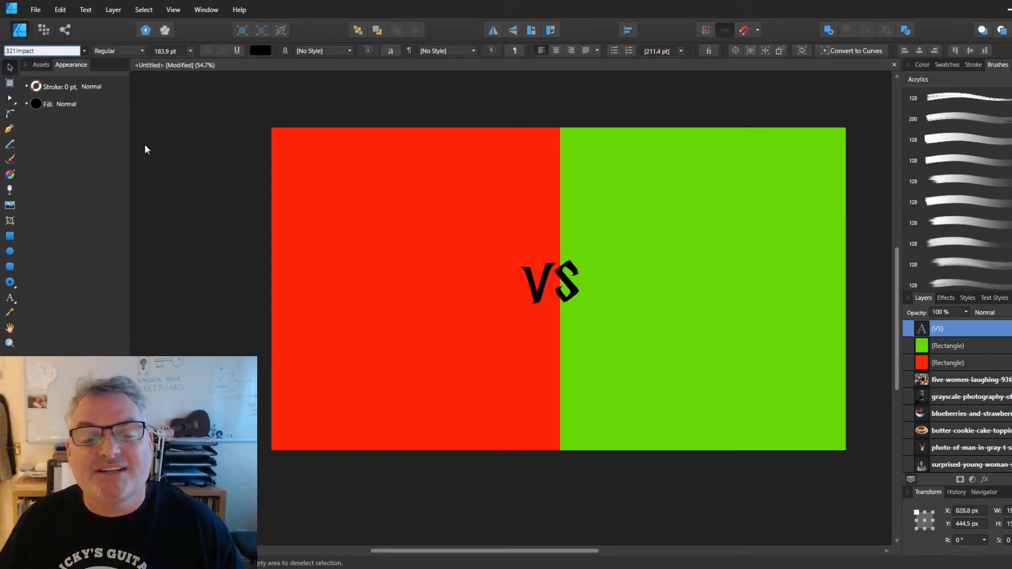
pyautogui.press('Return')
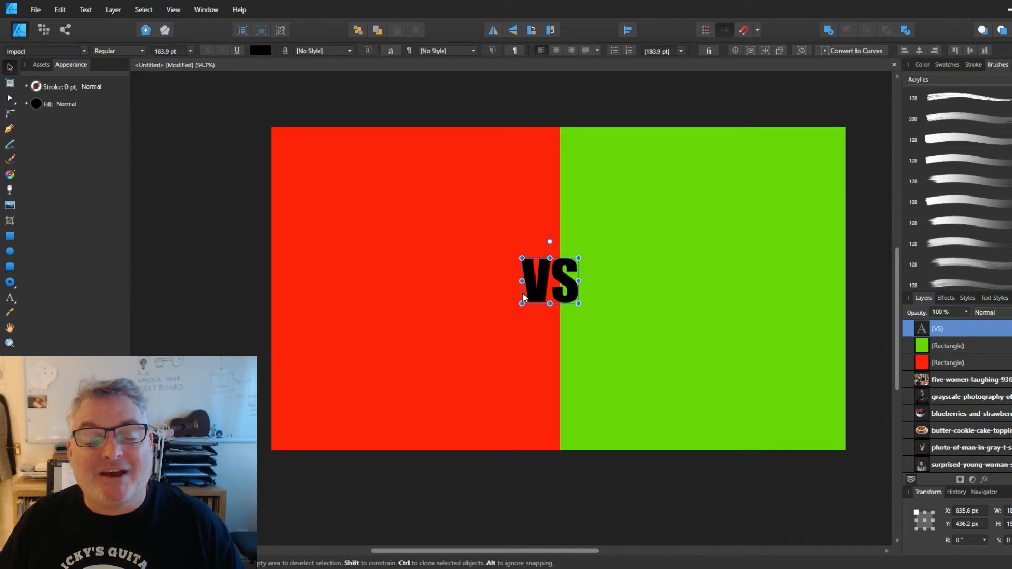
# Centre the VS text on the red-green boundary and give it a white fill with a 7.6 pt black stroke
pyautogui.moveTo(560, 289); pyautogui.dragTo(569, 292)
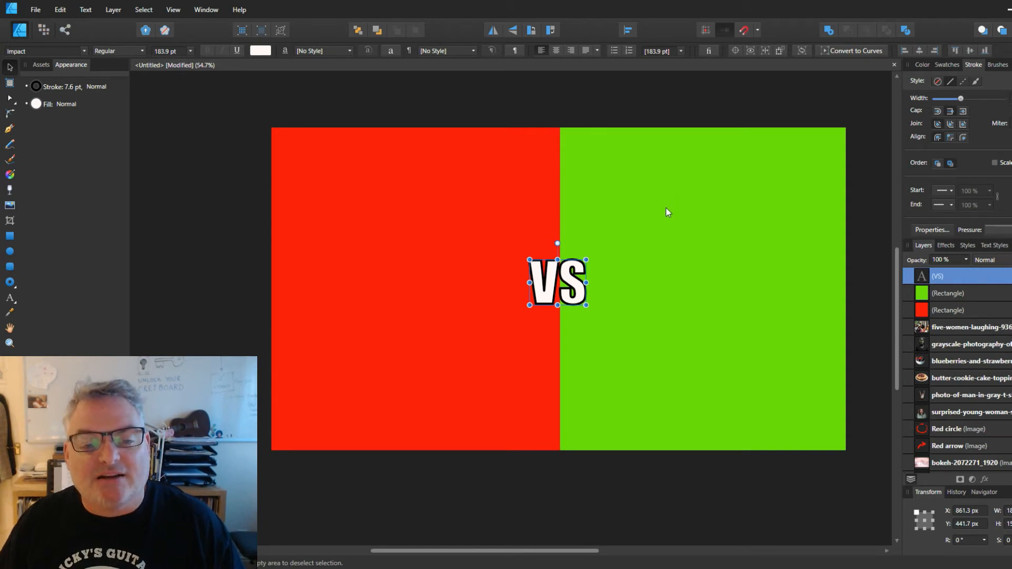
pyautogui.click(244, 201)
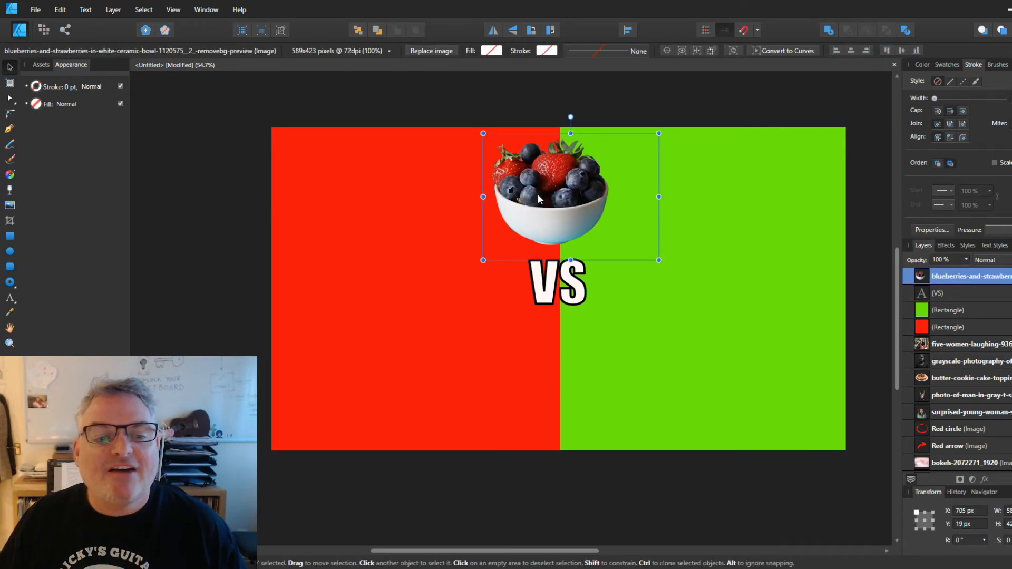
# Bring the berry bowl and fruit-topped cake images above the VS text, placing the bowl on red and the cake on green
pyautogui.moveTo(532, 197); pyautogui.dragTo(398, 303)
pyautogui.moveTo(962, 378); pyautogui.dragTo(963, 290)
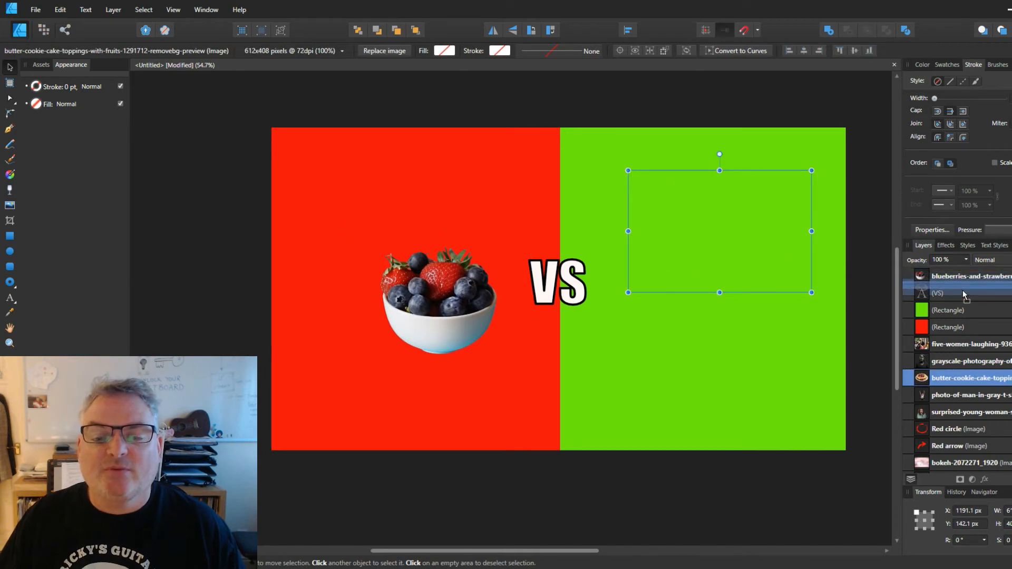
pyautogui.moveTo(712, 232); pyautogui.dragTo(706, 296)
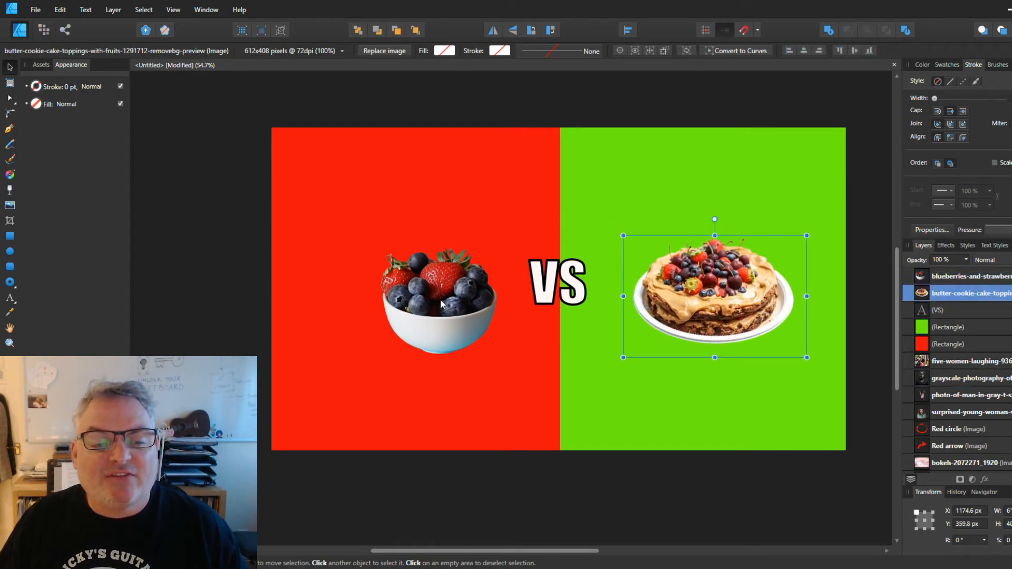
# Enlarge and position the bowl and cake to fill their halves, and boost both images with Vibrance adjustments
pyautogui.moveTo(438, 303); pyautogui.dragTo(407, 296)
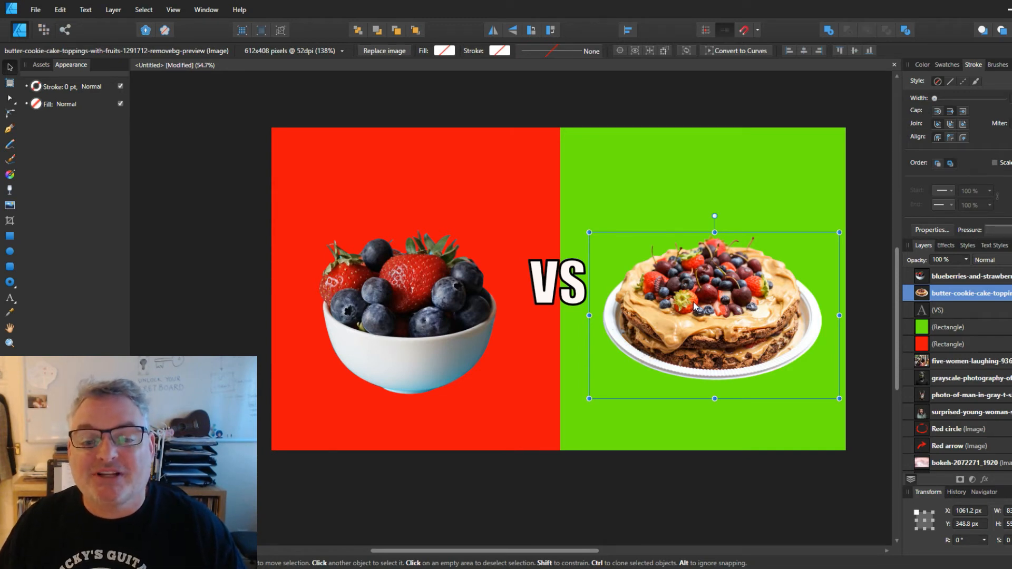
pyautogui.moveTo(713, 312); pyautogui.dragTo(719, 310)
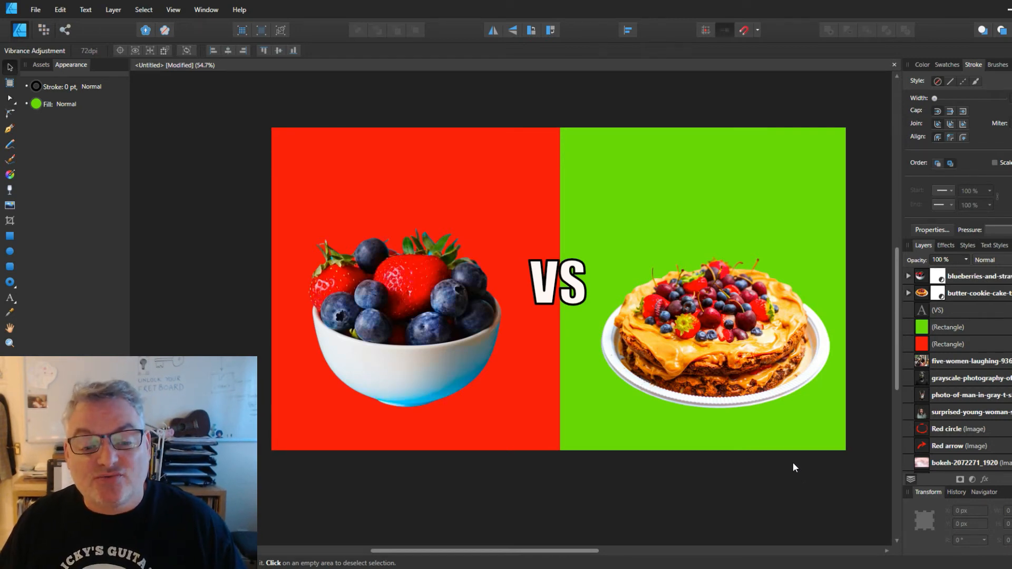
pyautogui.click(772, 391)
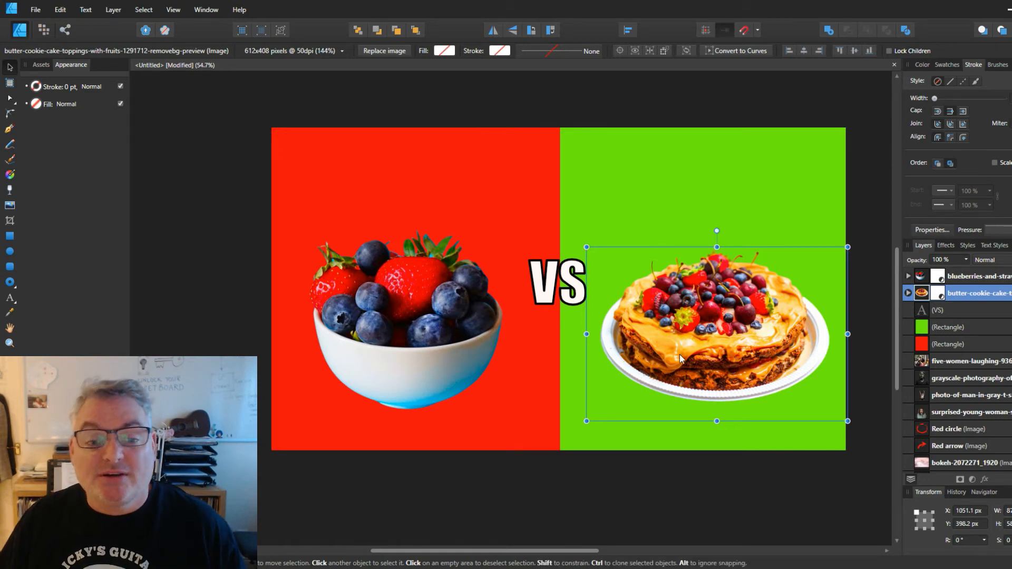
pyautogui.click(726, 507)
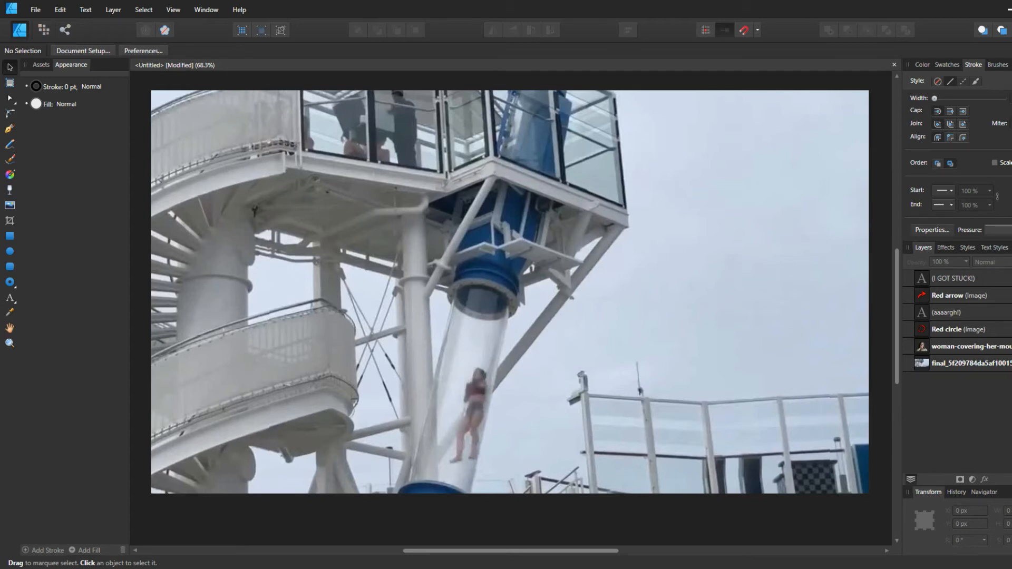
# Apply a Vibrance adjustment to the water-slide background photo so its colours are more vivid
pyautogui.click(944, 362)
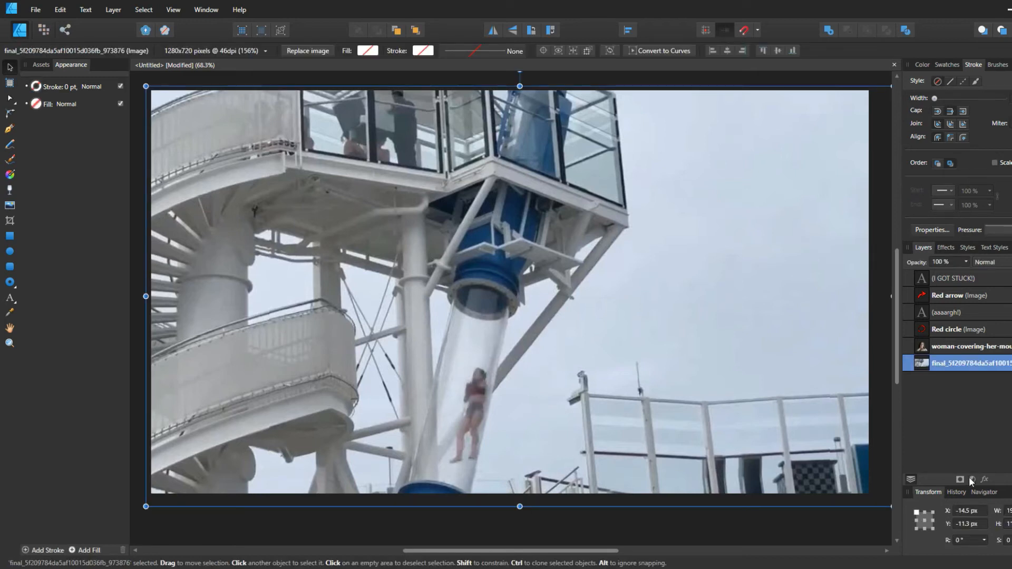
pyautogui.click(953, 296)
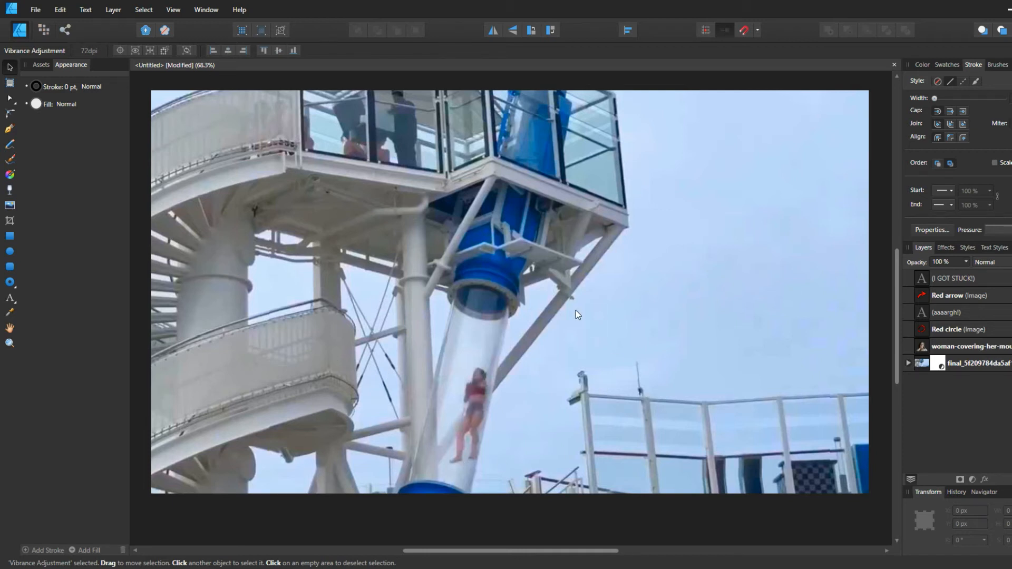
# Show the cutout of the woman covering her mouth over the slide photo and apply a Vibrance adjustment to it
pyautogui.click(955, 348)
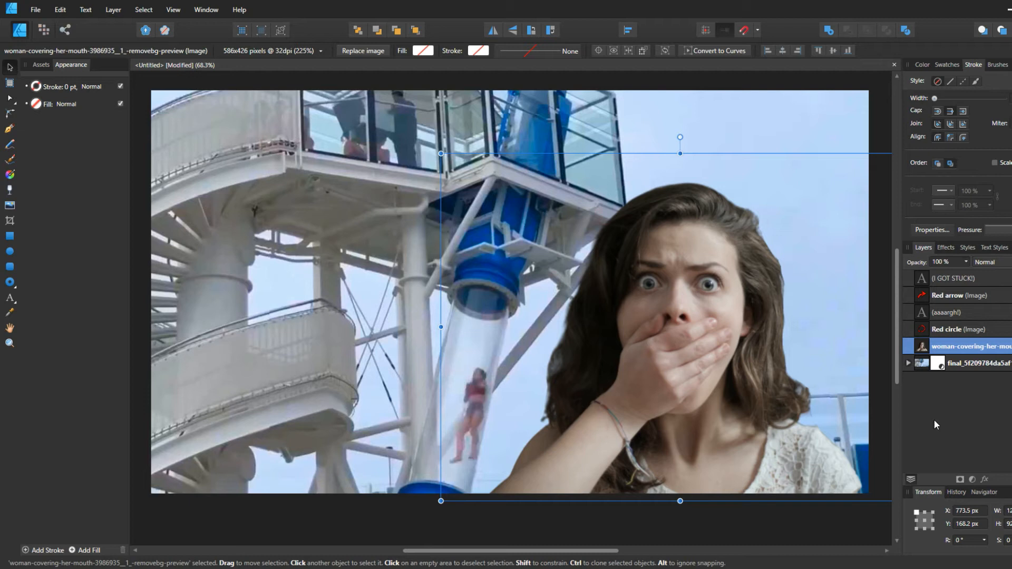
pyautogui.click(972, 479)
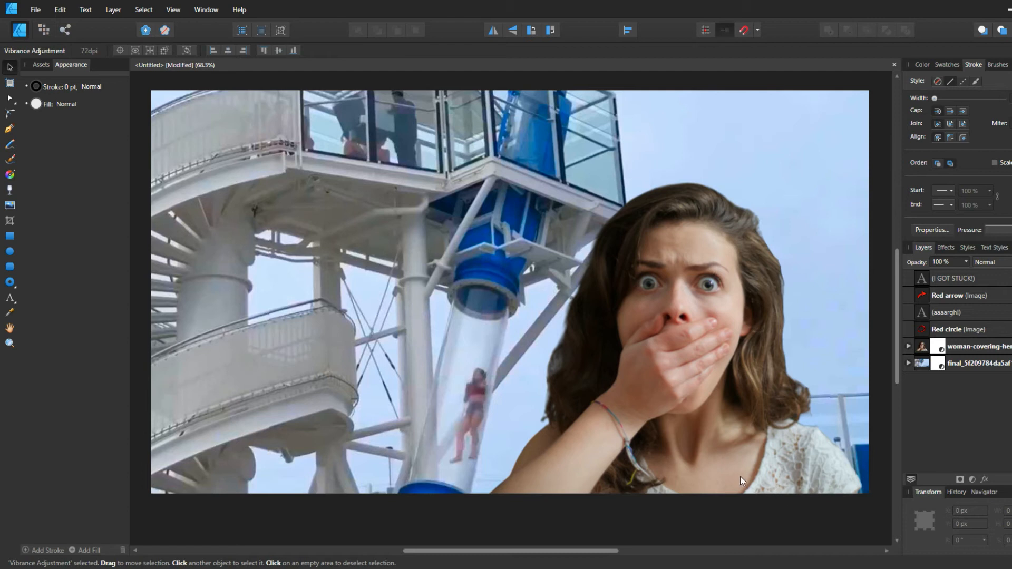
# Reposition the yellow "I GOT STUCK!" title across the upper part of the water-slide thumbnail
pyautogui.click(879, 175)
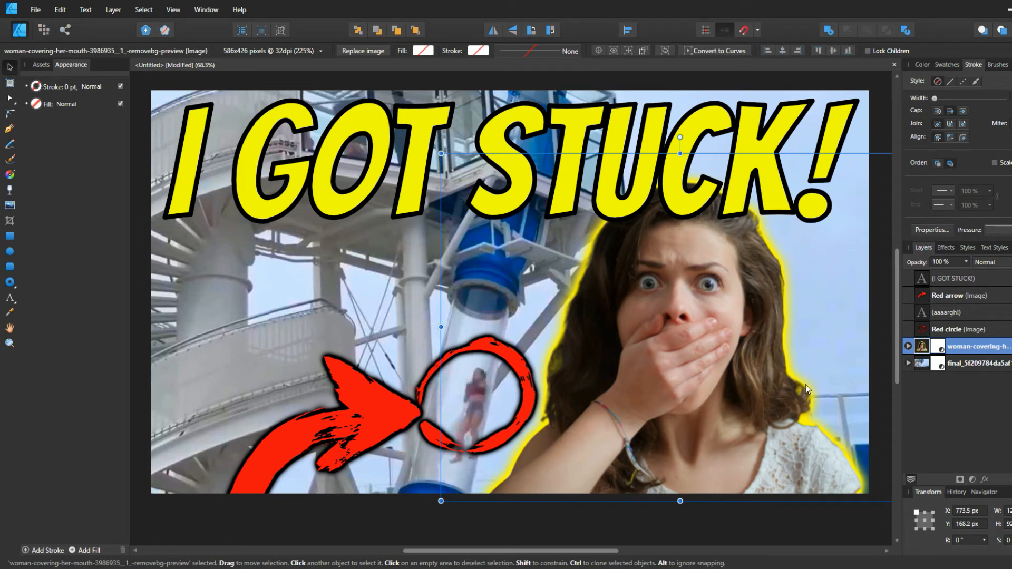
pyautogui.click(367, 172)
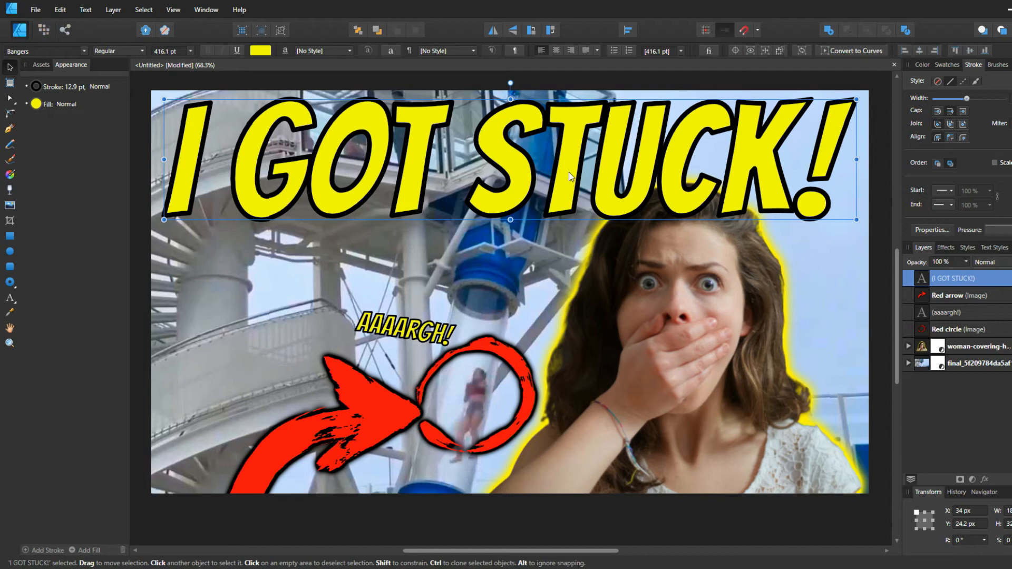
pyautogui.moveTo(569, 157); pyautogui.dragTo(580, 422)
pyautogui.press('m')
pyautogui.moveTo(722, 429); pyautogui.dragTo(865, 491)
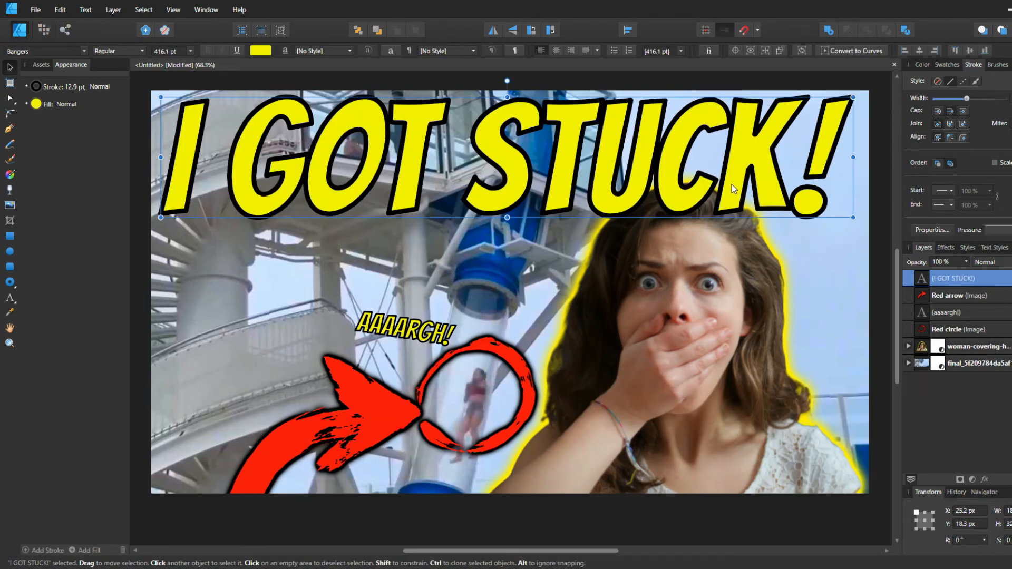
pyautogui.moveTo(732, 185); pyautogui.dragTo(733, 182)
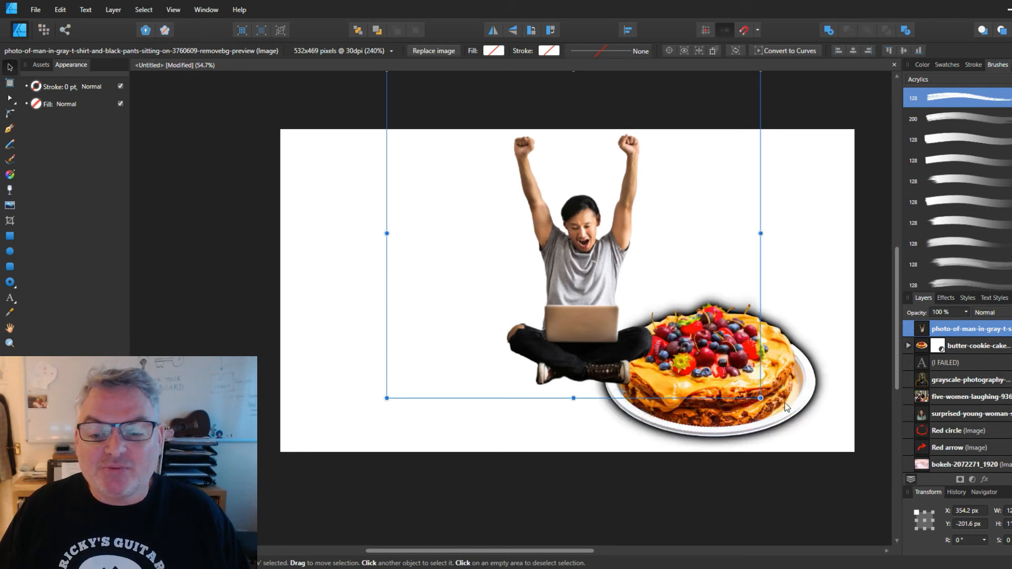
# Bring the fruit-topped cake in front of the cheering man and try textured red and plain yellow backgrounds behind them
pyautogui.click(786, 407)
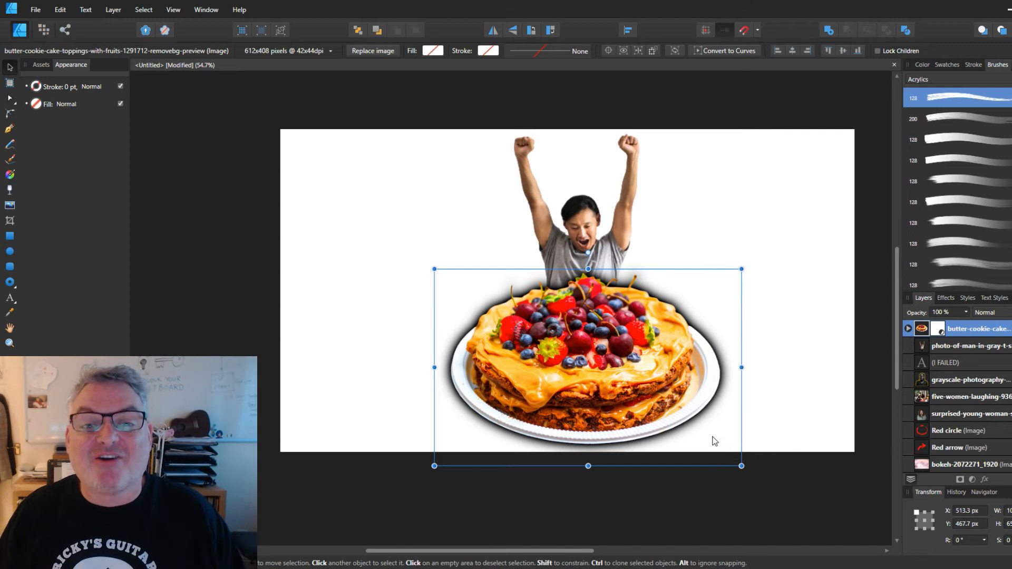
pyautogui.click(600, 233)
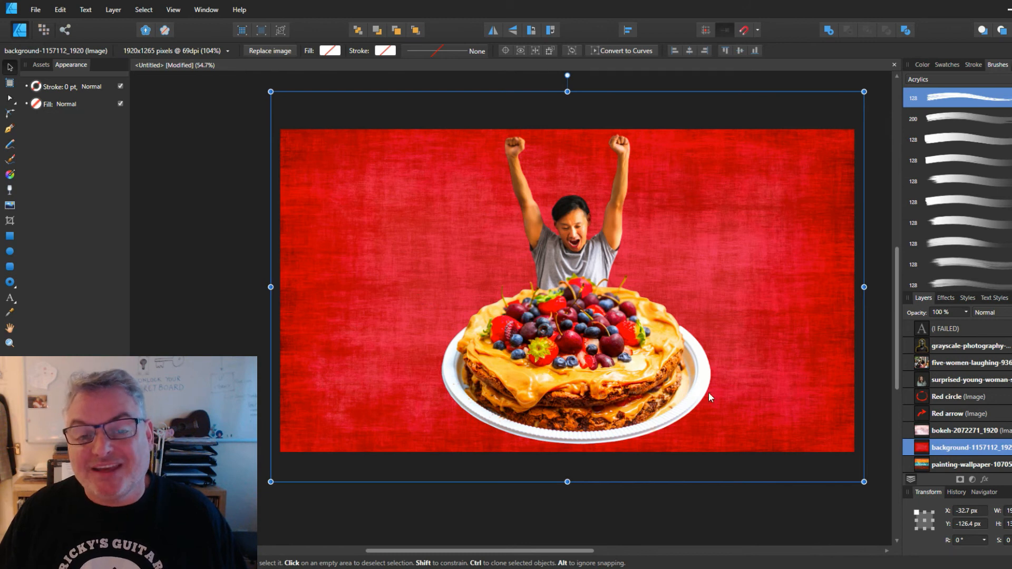
pyautogui.click(966, 466)
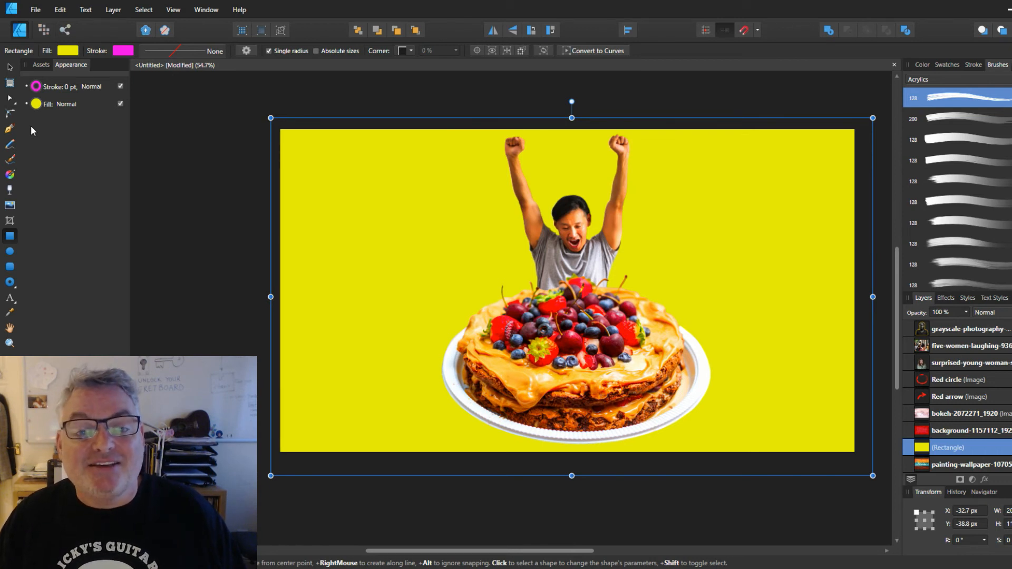
pyautogui.click(167, 261)
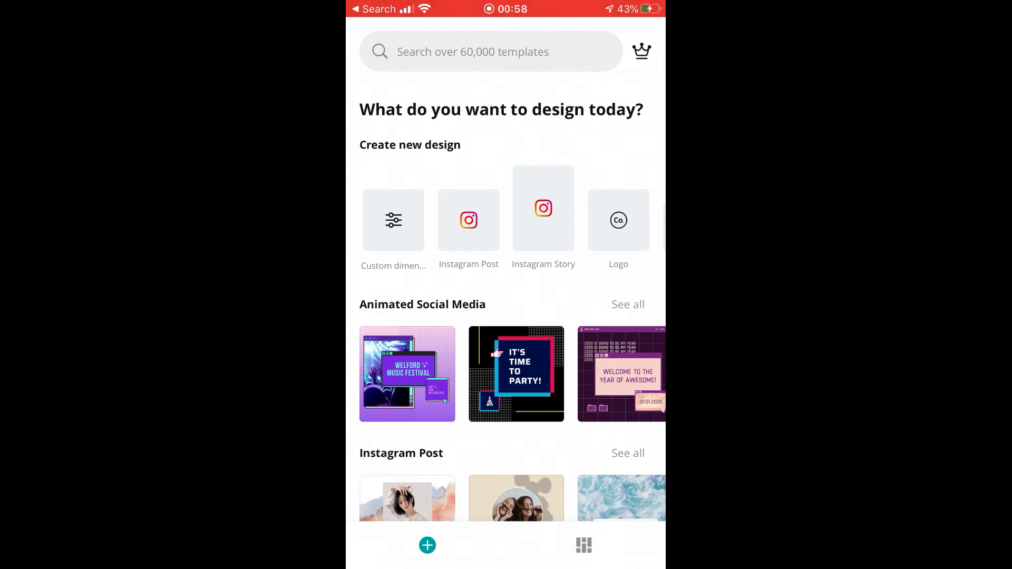
# Switch to the Canva mobile app, browse the YouTube Thumbnail templates and start a blank thumbnail design
pyautogui.click(490, 52)
pyautogui.click(445, 142)
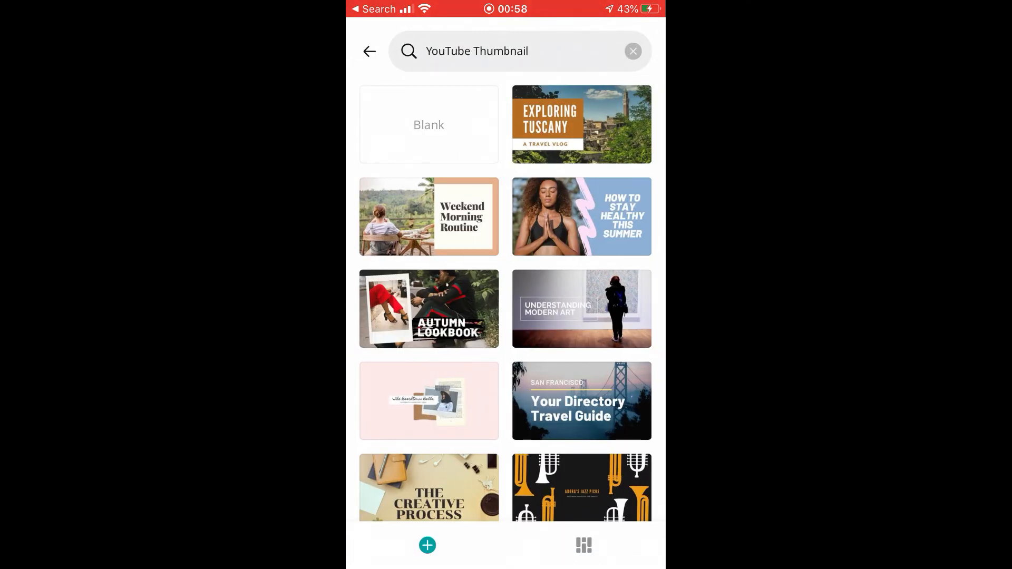
pyautogui.scroll(-15, 505, 303)
pyautogui.scroll(-5, 505, 303)
pyautogui.scroll(-5, 505, 304)
pyautogui.scroll(2, 505, 304)
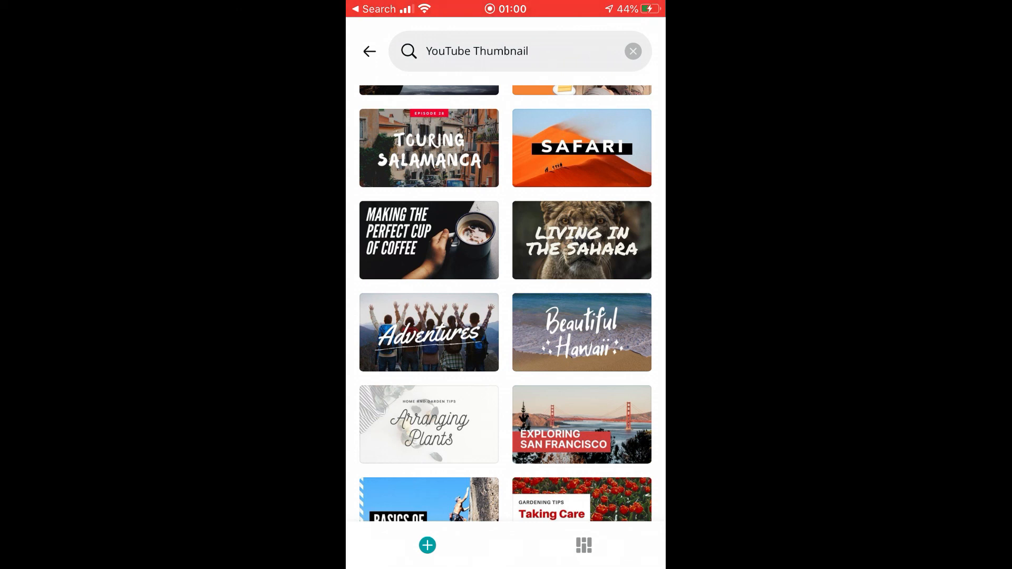
pyautogui.scroll(15, 506, 304)
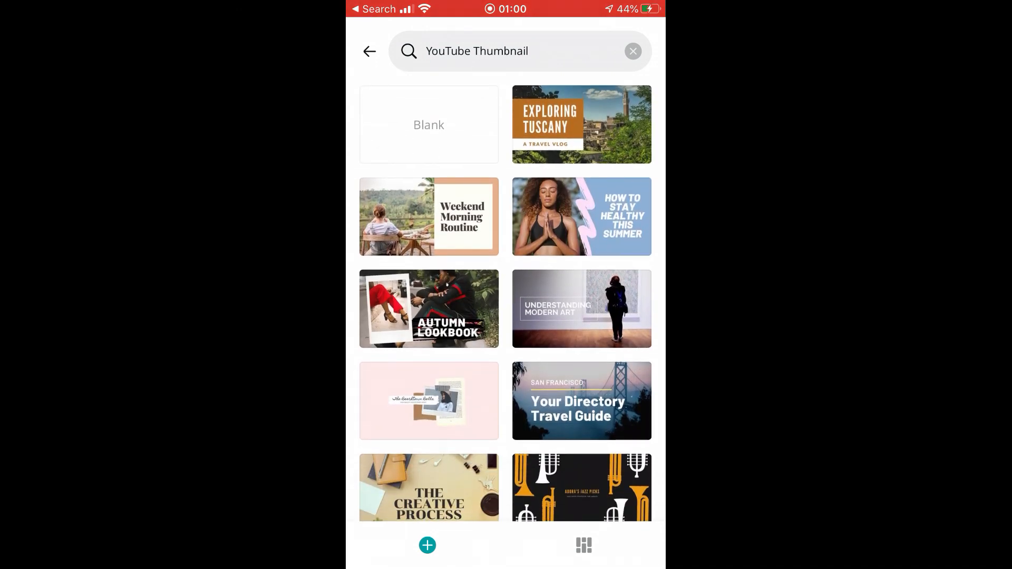
pyautogui.click(428, 125)
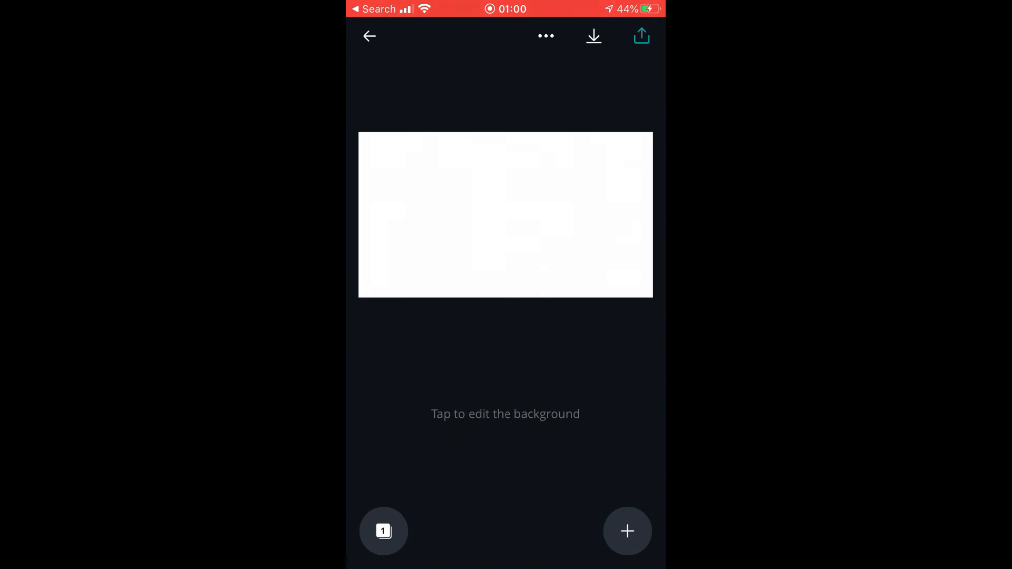
# Insert the photo of the striped brown guitar from the camera roll into the blank thumbnail
pyautogui.click(506, 214)
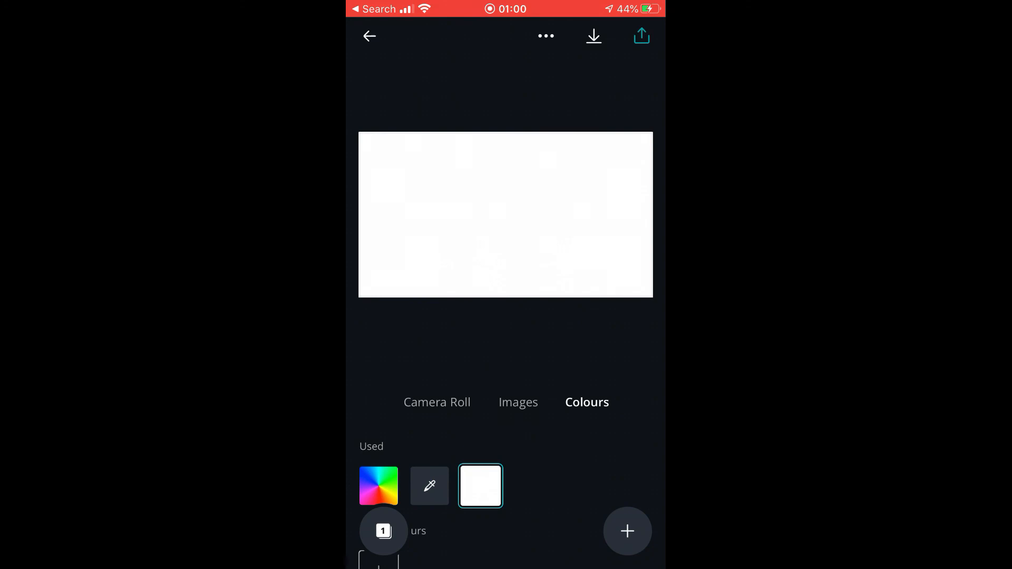
pyautogui.click(628, 531)
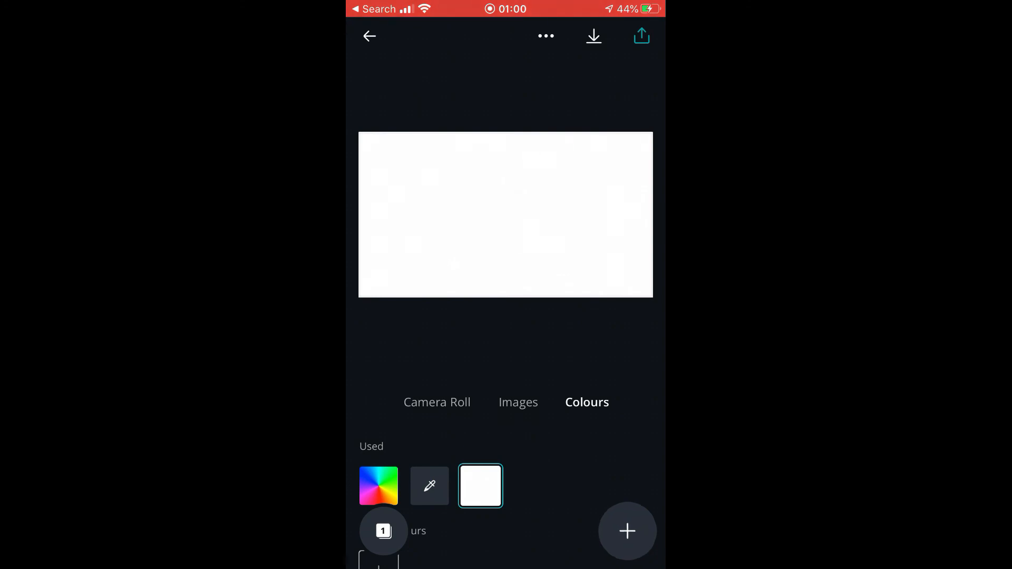
pyautogui.click(459, 451)
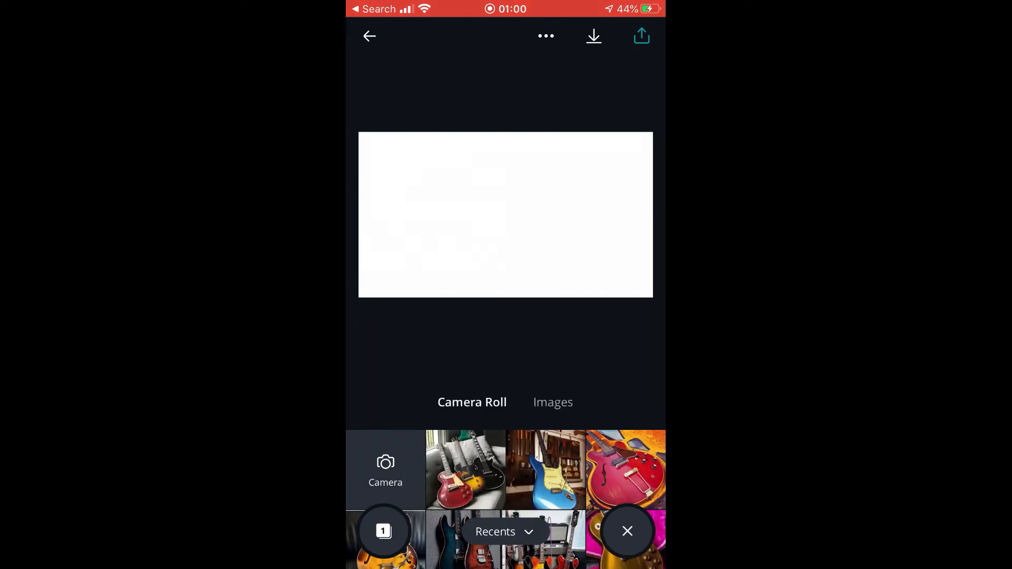
pyautogui.scroll(-2, 505, 496)
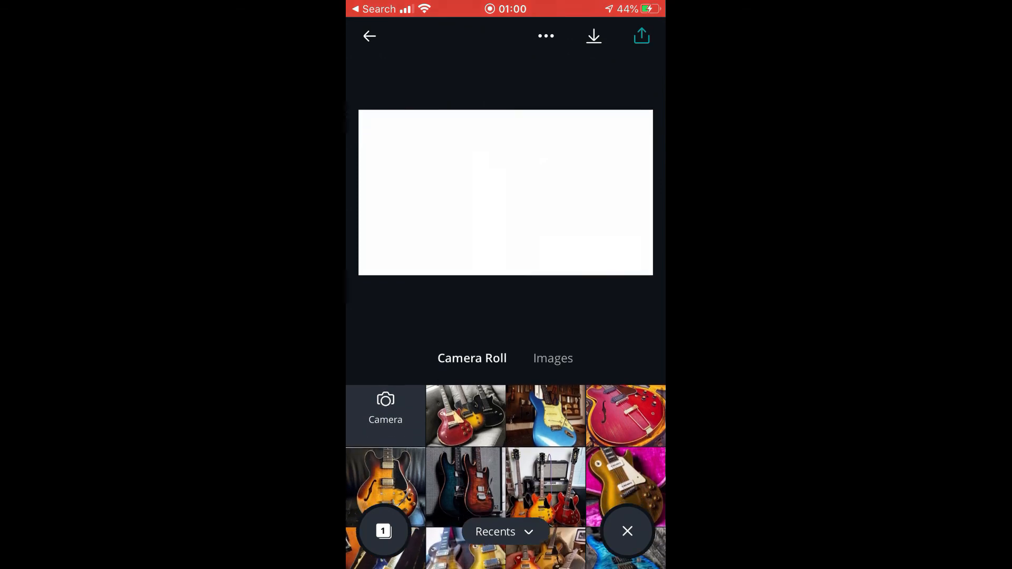
pyautogui.scroll(-5, 505, 499)
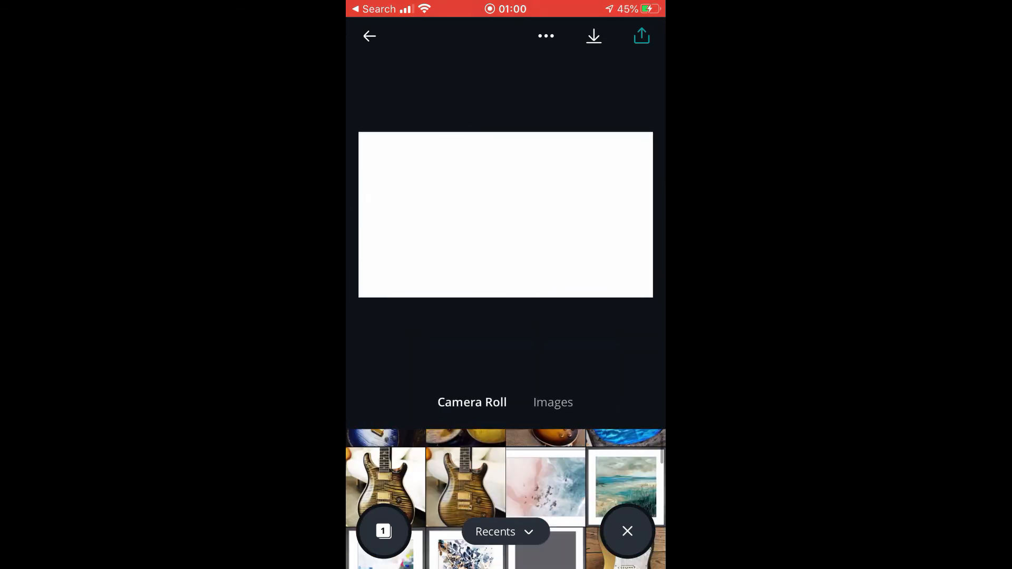
pyautogui.click(385, 481)
# Enlarge the guitar photo and position it so the guitar body fills the left half of the thumbnail
pyautogui.moveTo(555, 264); pyautogui.dragTo(658, 386)
pyautogui.moveTo(505, 214); pyautogui.dragTo(431, 221)
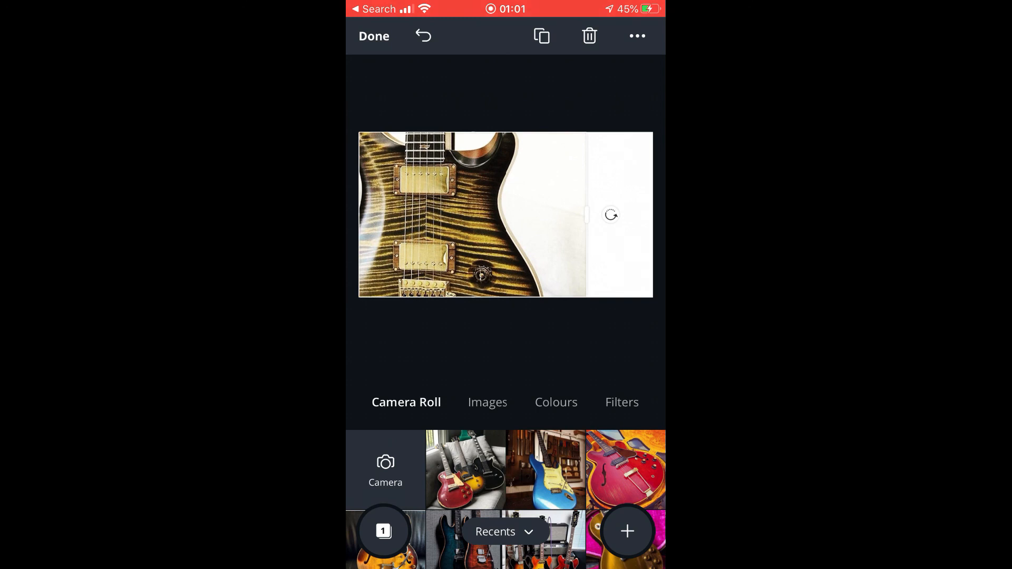
pyautogui.moveTo(431, 215); pyautogui.dragTo(468, 267)
pyautogui.moveTo(541, 267); pyautogui.dragTo(524, 267)
pyautogui.moveTo(461, 267); pyautogui.dragTo(434, 244)
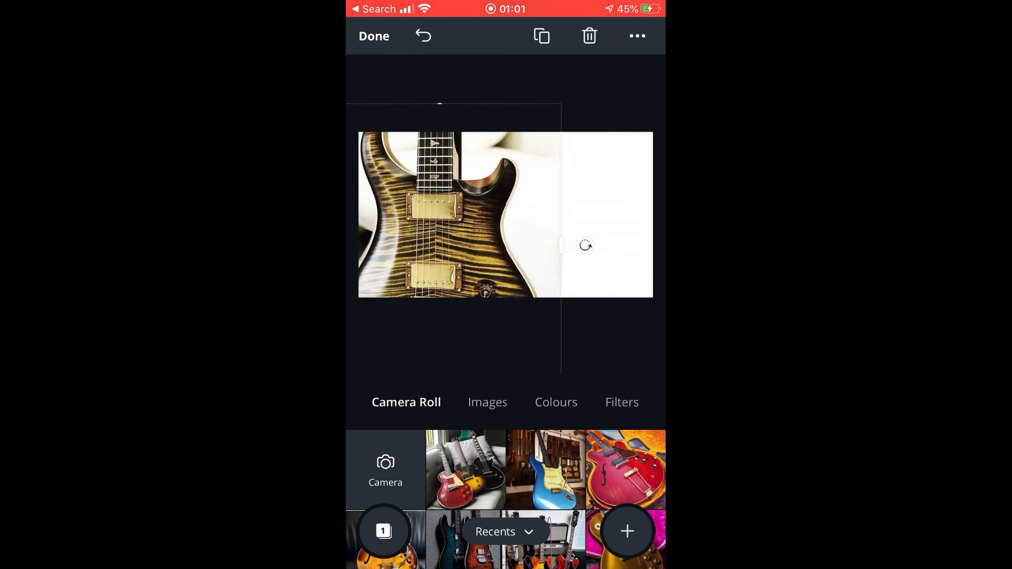
# Add a text element reading "5 Tasty Blues Licks" on three lines
pyautogui.click(627, 532)
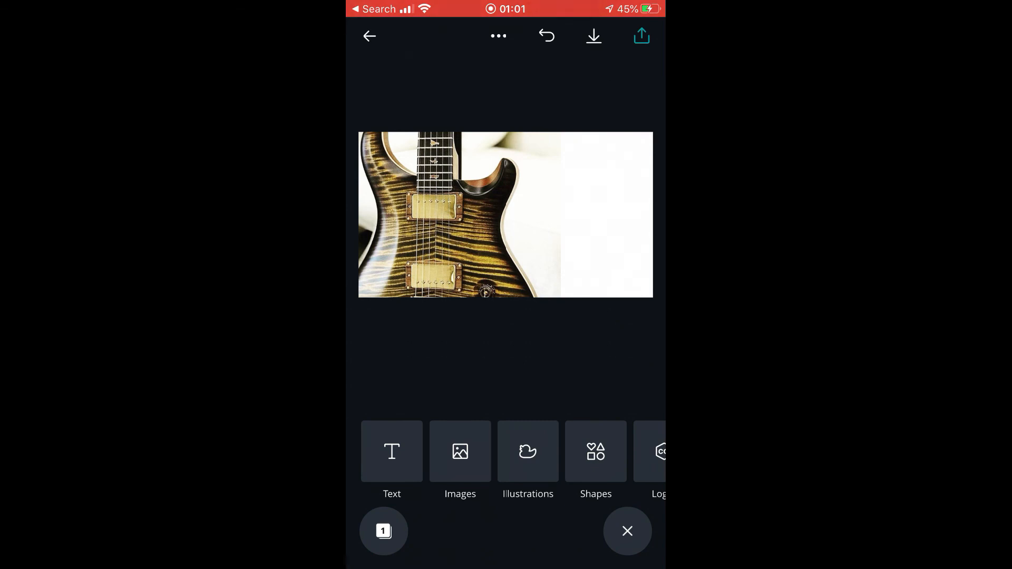
pyautogui.click(391, 451)
pyautogui.click(506, 416)
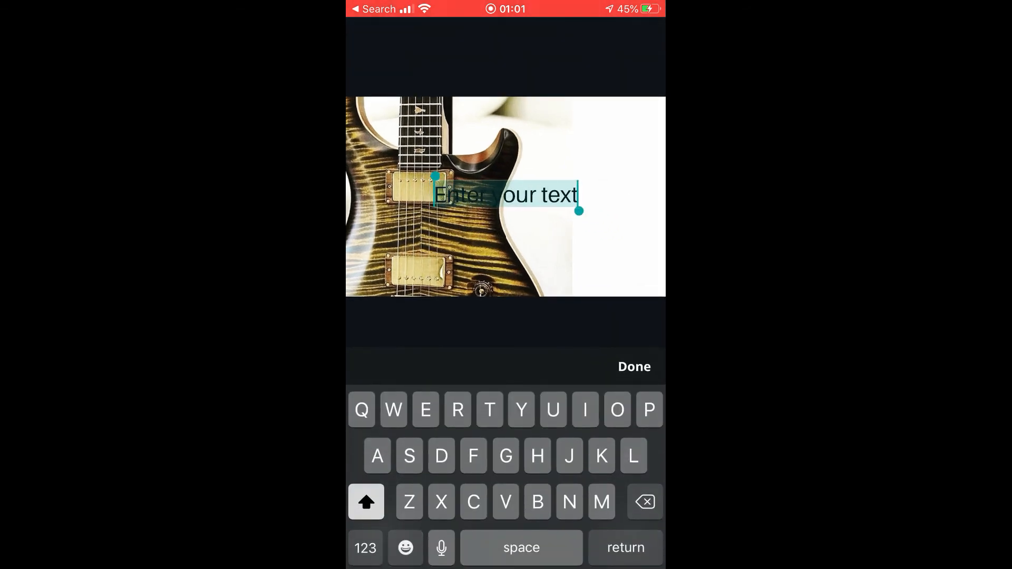
pyautogui.doubleClick(560, 195)
pyautogui.press('BackSpace')
pyautogui.press('BackSpace')
pyautogui.press('BackSpace')
pyautogui.press('BackSpace')
pyautogui.press('BackSpace')
pyautogui.press('BackSpace')
pyautogui.press('BackSpace')
pyautogui.press('BackSpace')
pyautogui.press('BackSpace')
pyautogui.press('BackSpace')
pyautogui.press('BackSpace')
pyautogui.press('BackSpace')
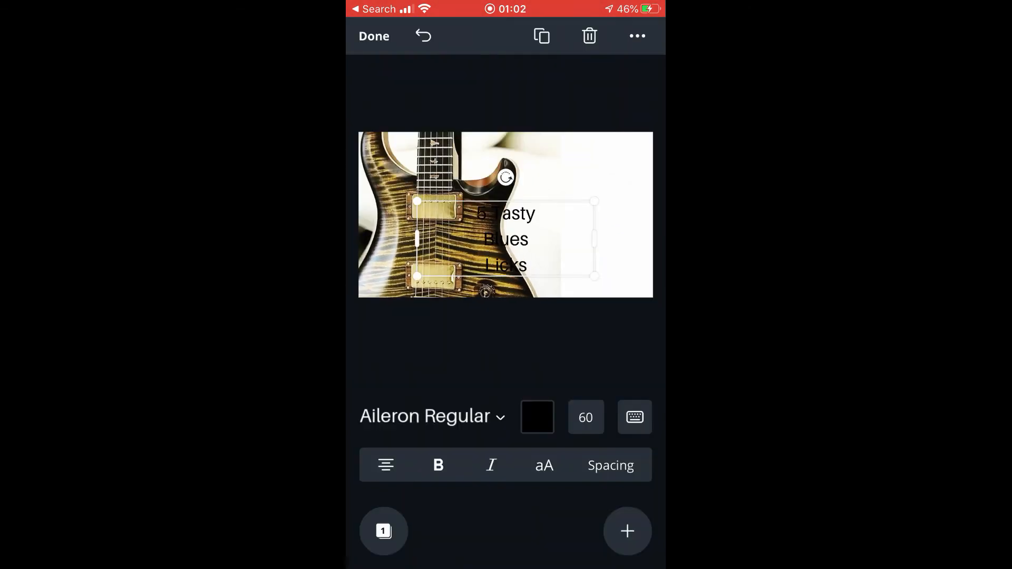
# Colour the text red (#FF0000) and move it onto the white area beside the guitar
pyautogui.click(536, 415)
pyautogui.click(481, 483)
pyautogui.click(480, 483)
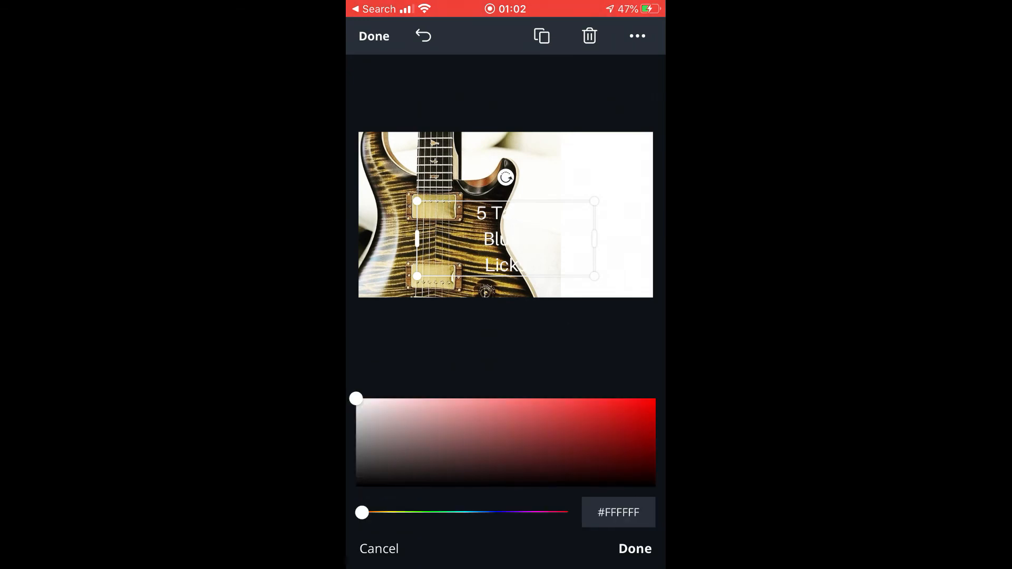
pyautogui.moveTo(361, 512); pyautogui.dragTo(400, 512)
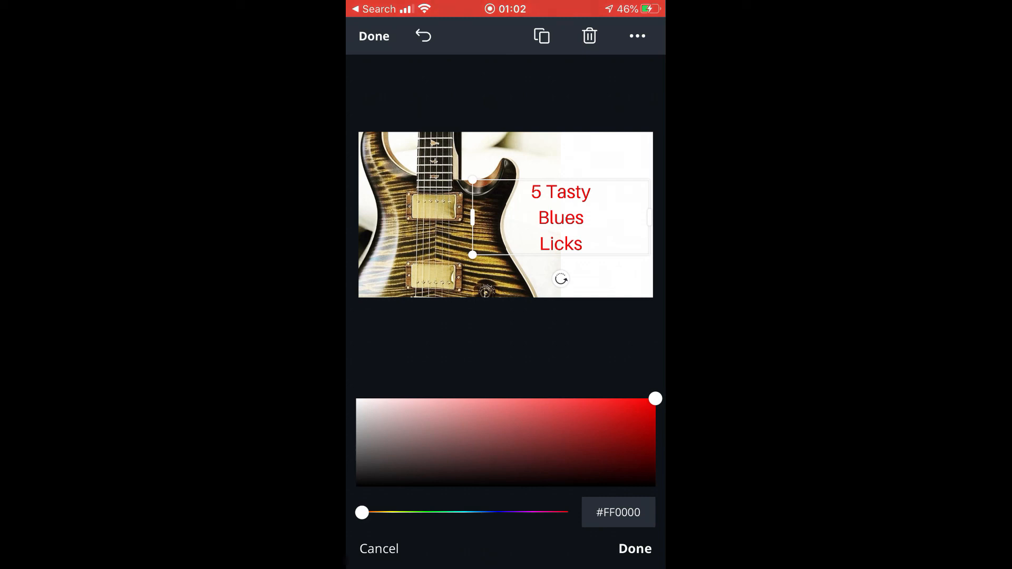
pyautogui.click(635, 548)
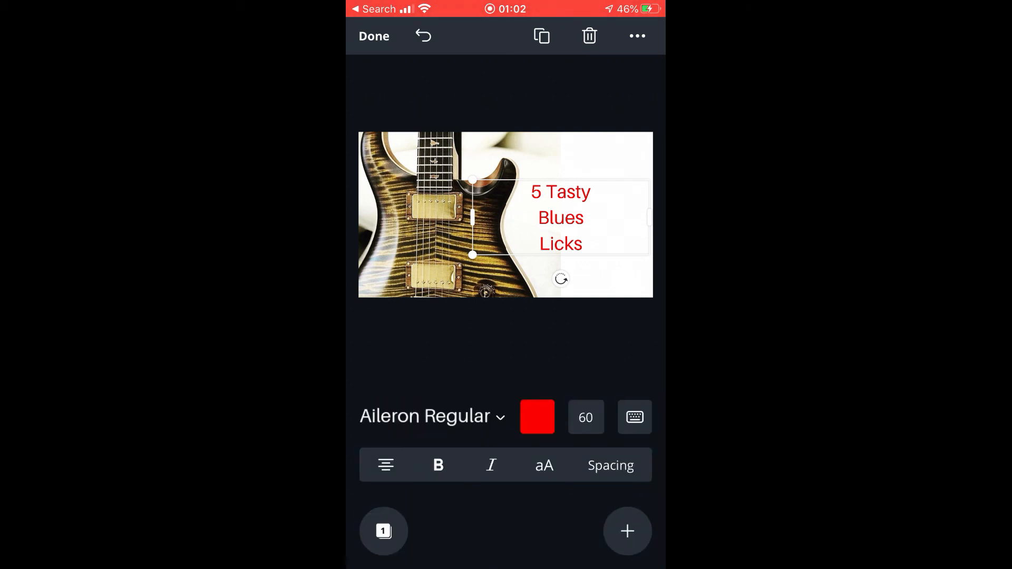
# Set the text's font to Alfa Slab One and enlarge it to size 108 so it fills the white area
pyautogui.click(432, 417)
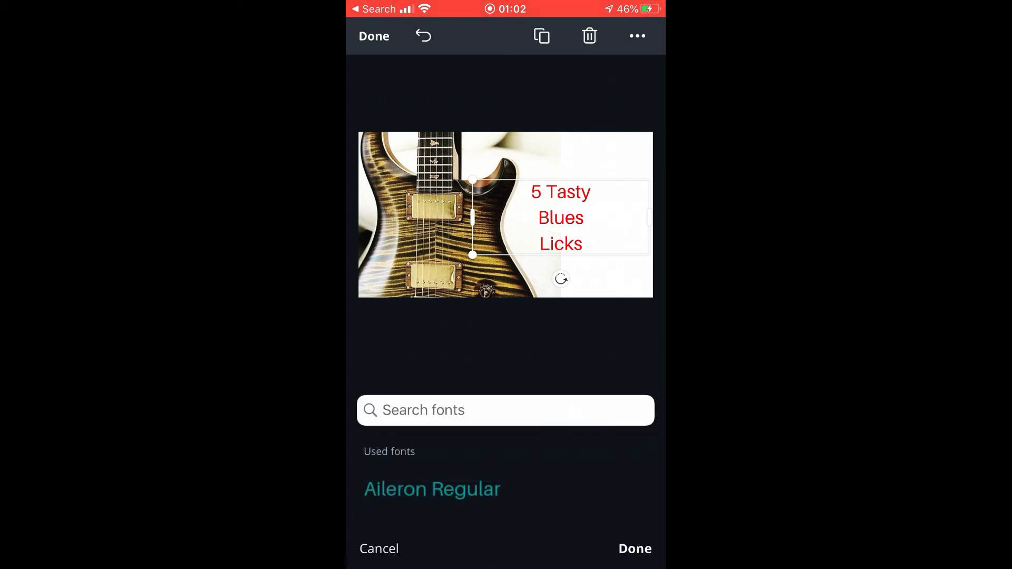
pyautogui.scroll(-3, 506, 479)
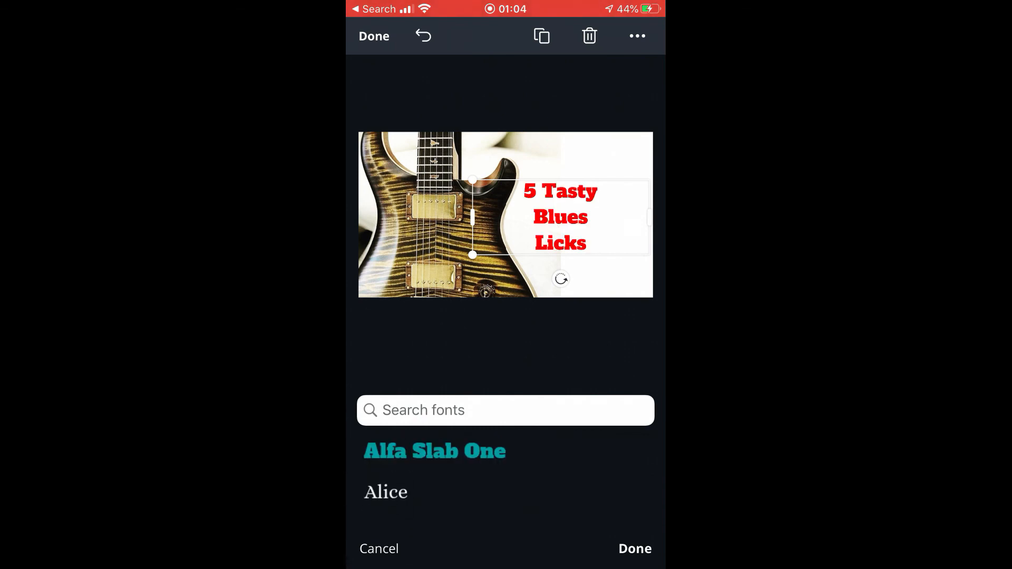
pyautogui.moveTo(560, 217); pyautogui.dragTo(586, 223)
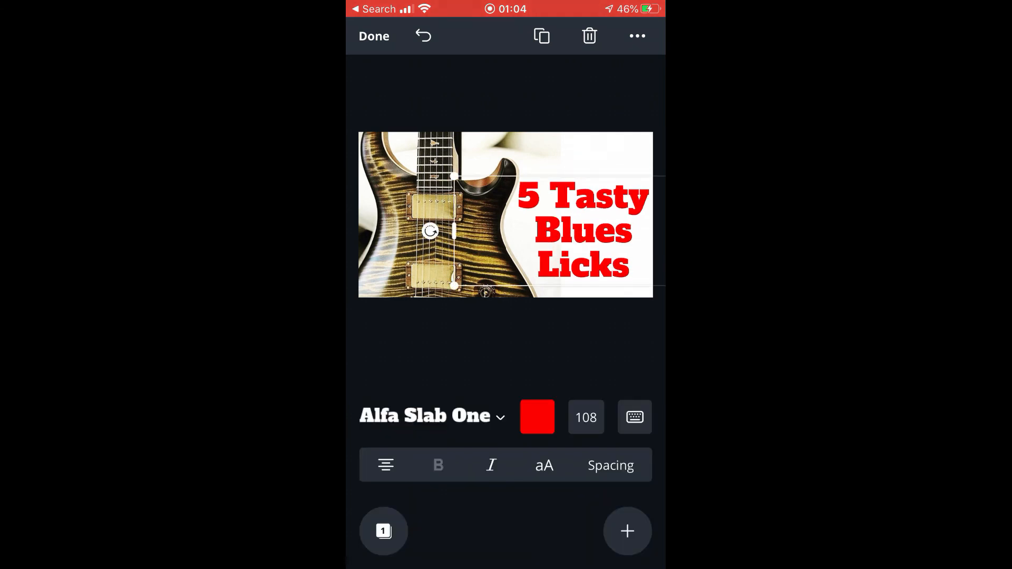
pyautogui.click(373, 36)
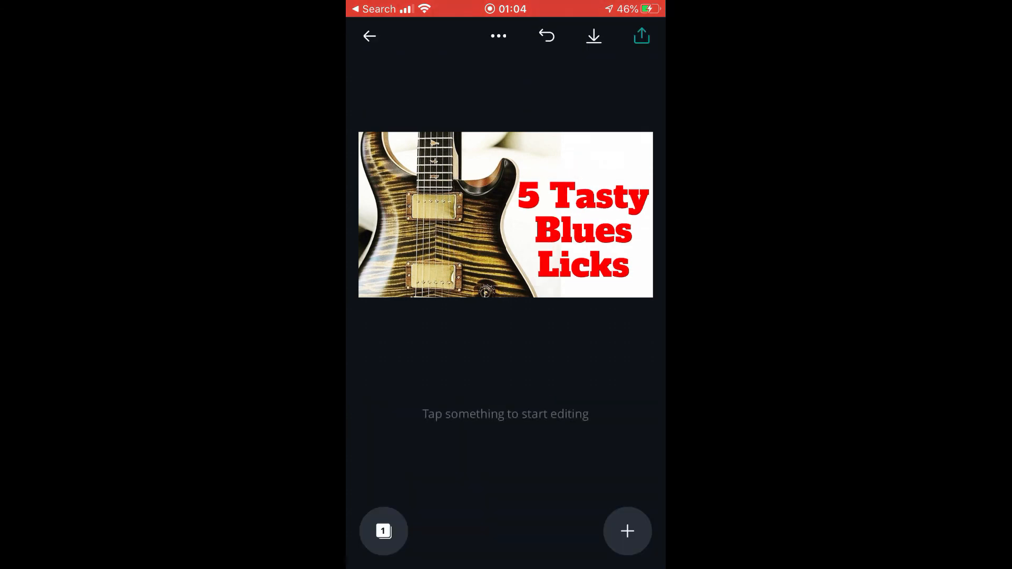